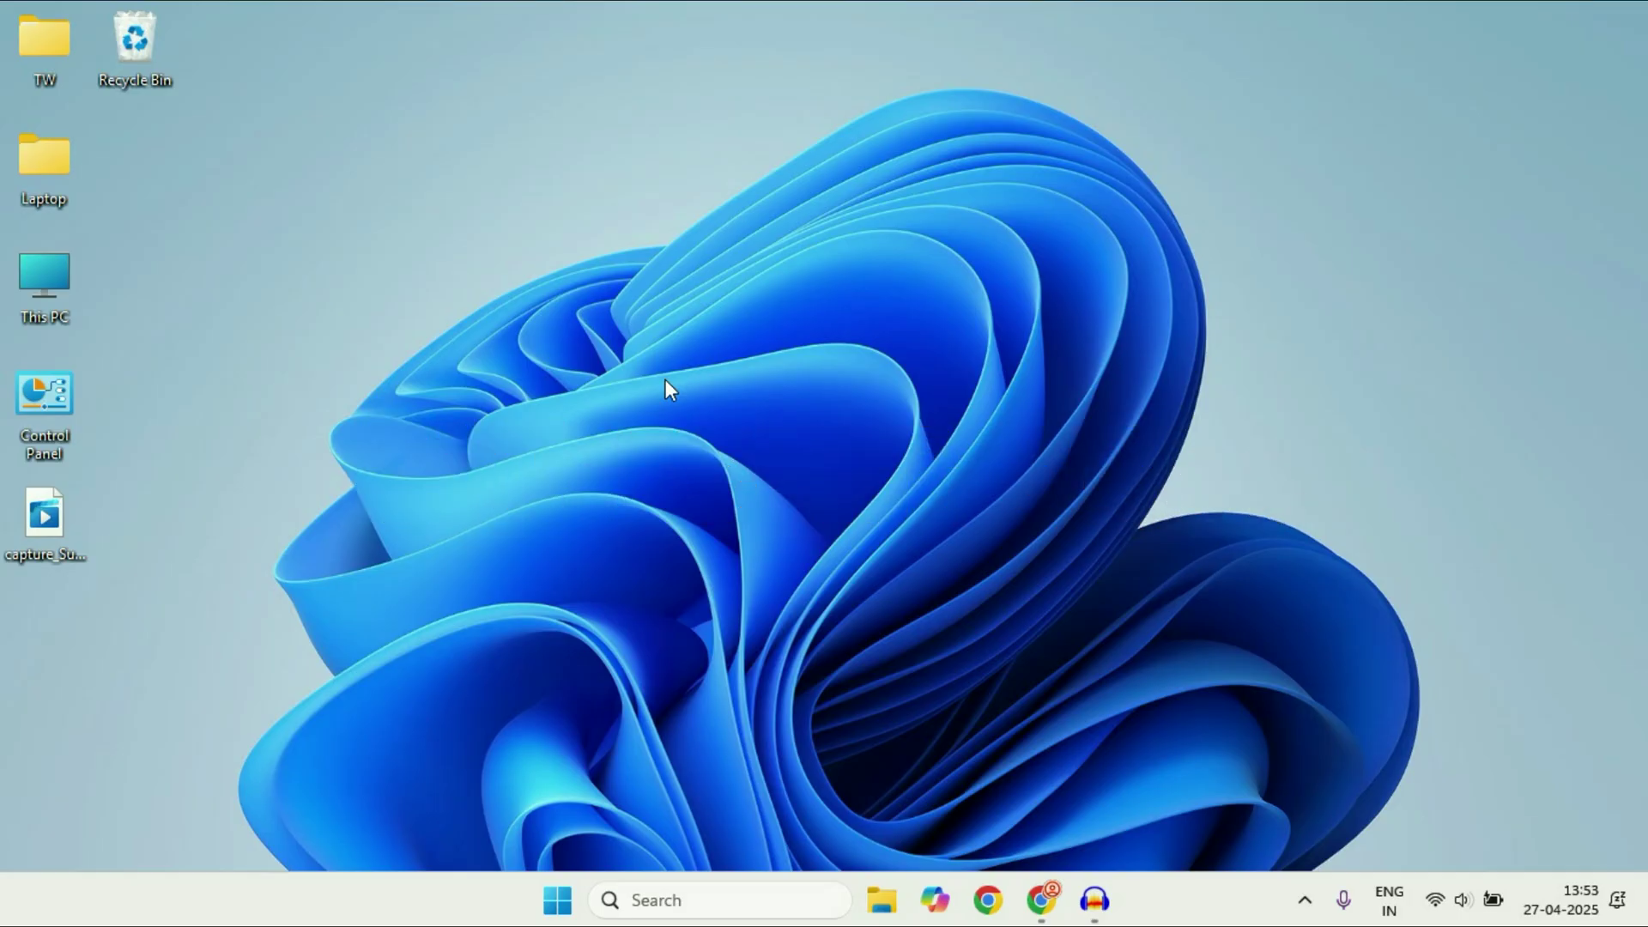
# - Open Task Manager, sort processes by name, and check the Task Manager process's action menu
pyautogui.hotkey('ctrl', 'shift', 'Escape')
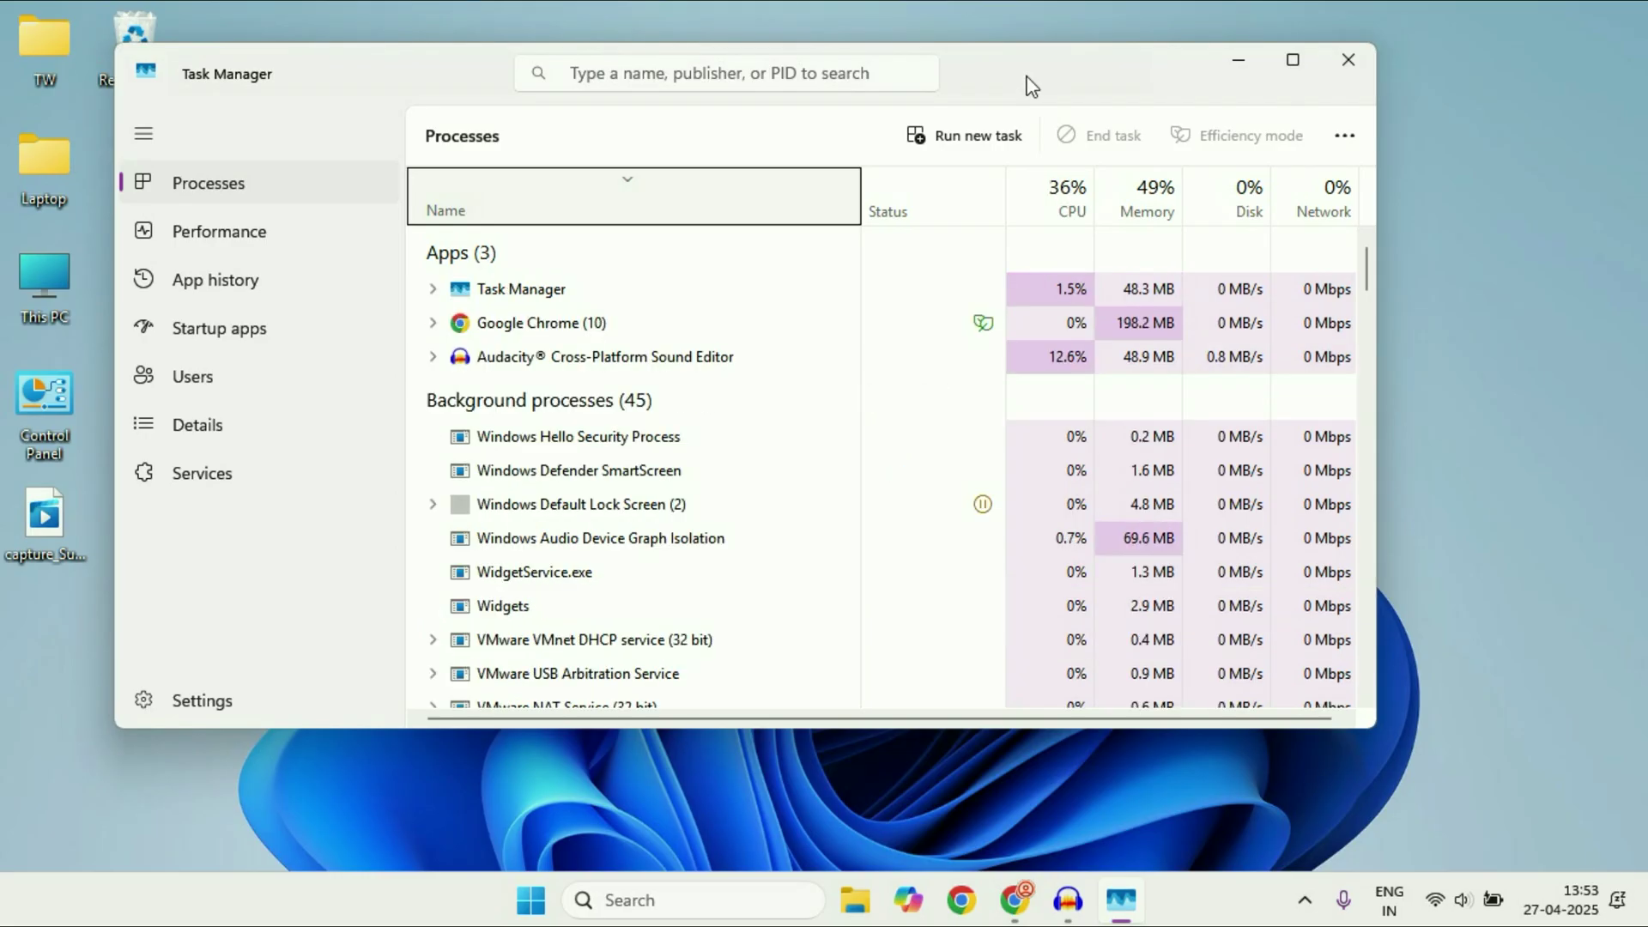
pyautogui.click(503, 214)
pyautogui.click(515, 208)
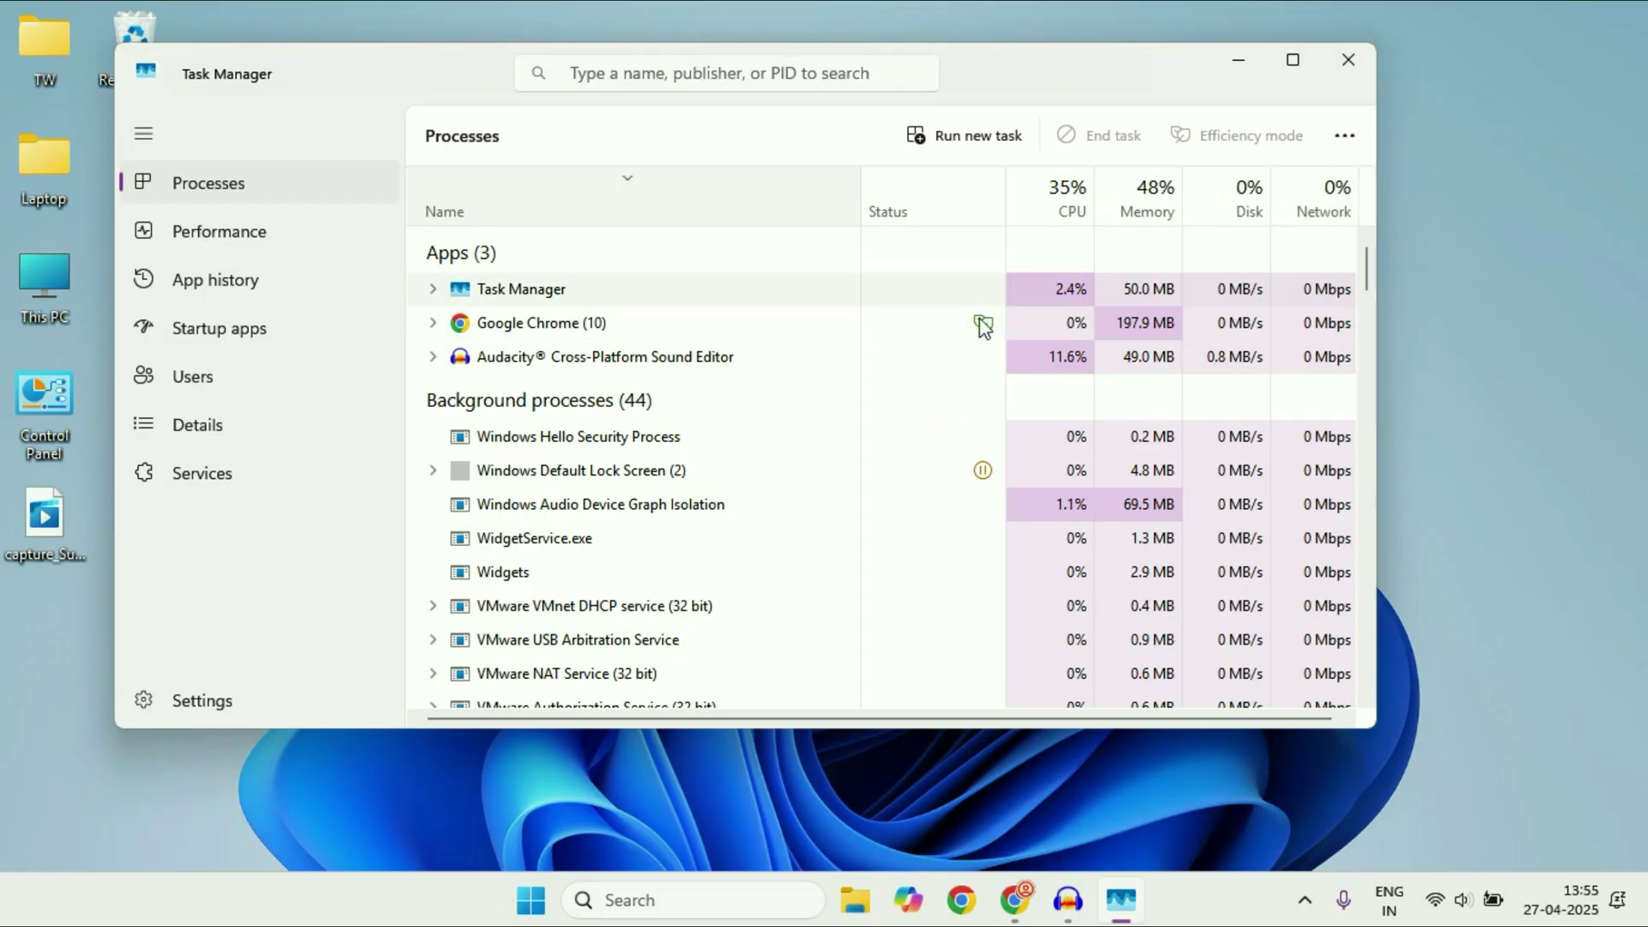
pyautogui.rightClick(553, 292)
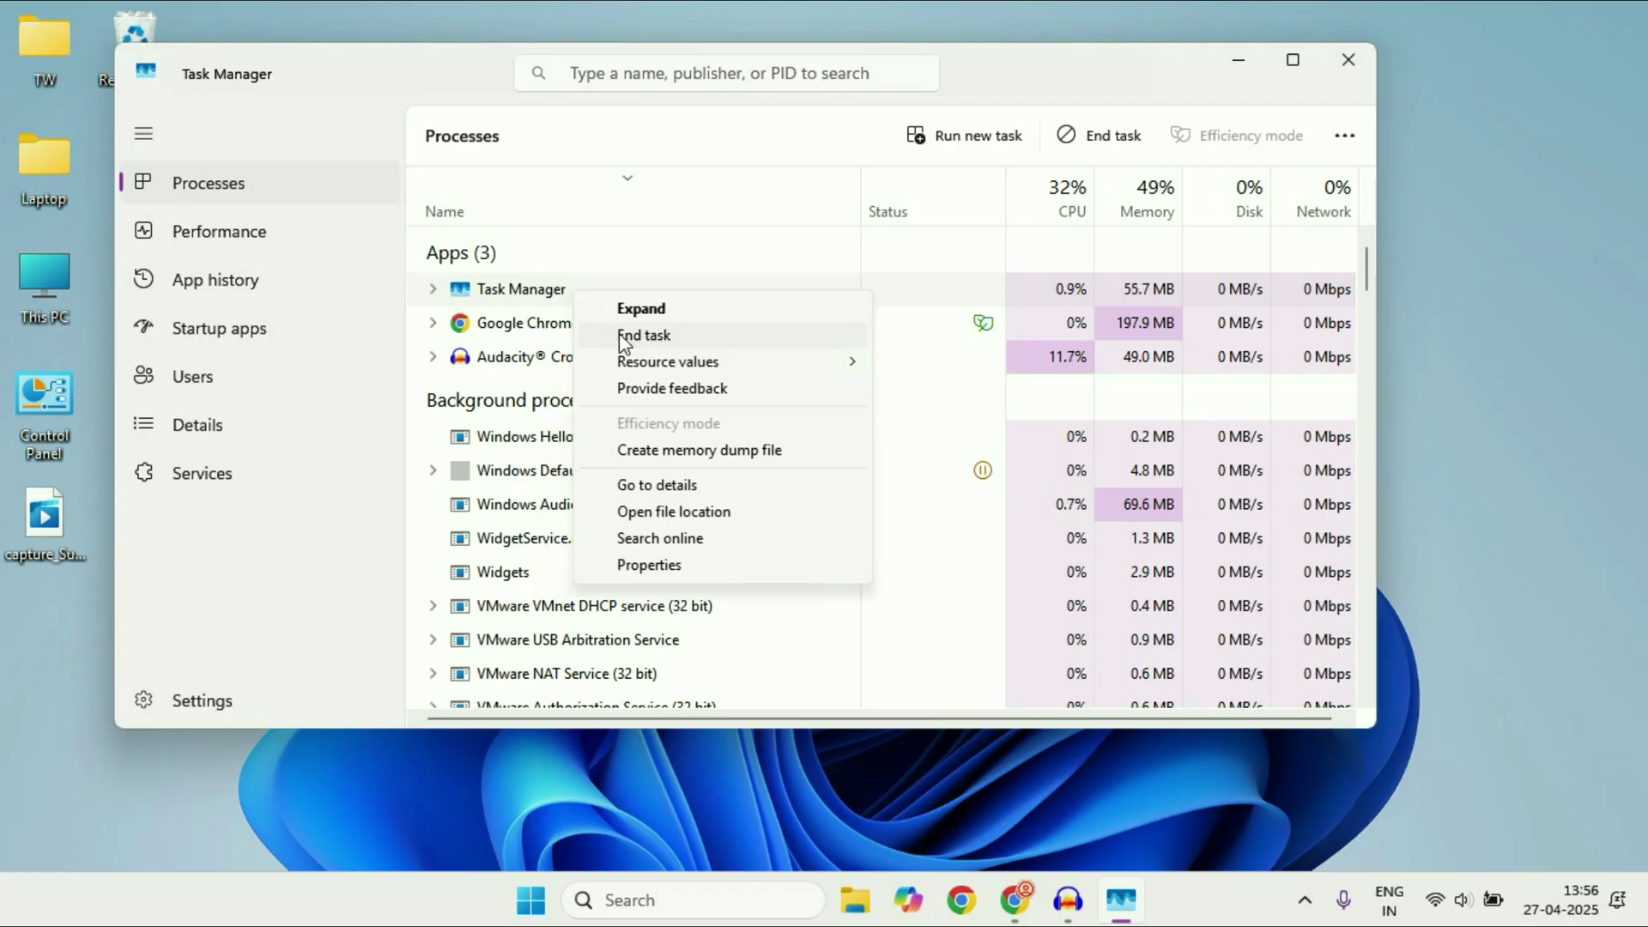
pyautogui.click(721, 147)
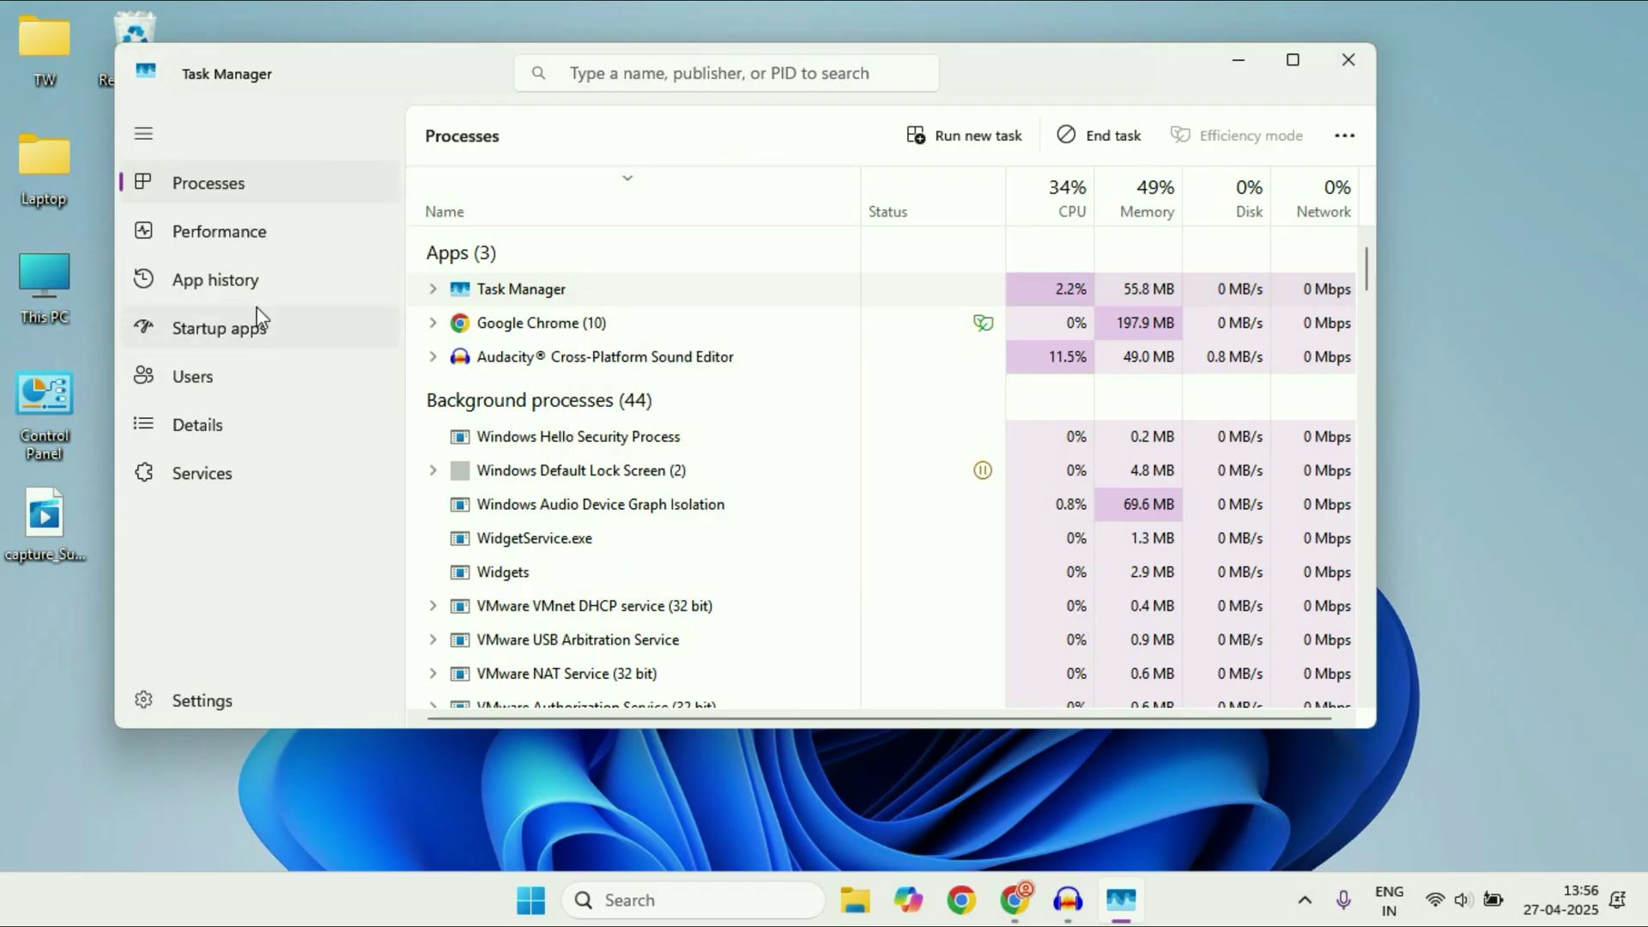
# - Disable Skype, Copilot and Microsoft 365 Copilot in Startup apps, then close Task Manager
pyautogui.click(212, 341)
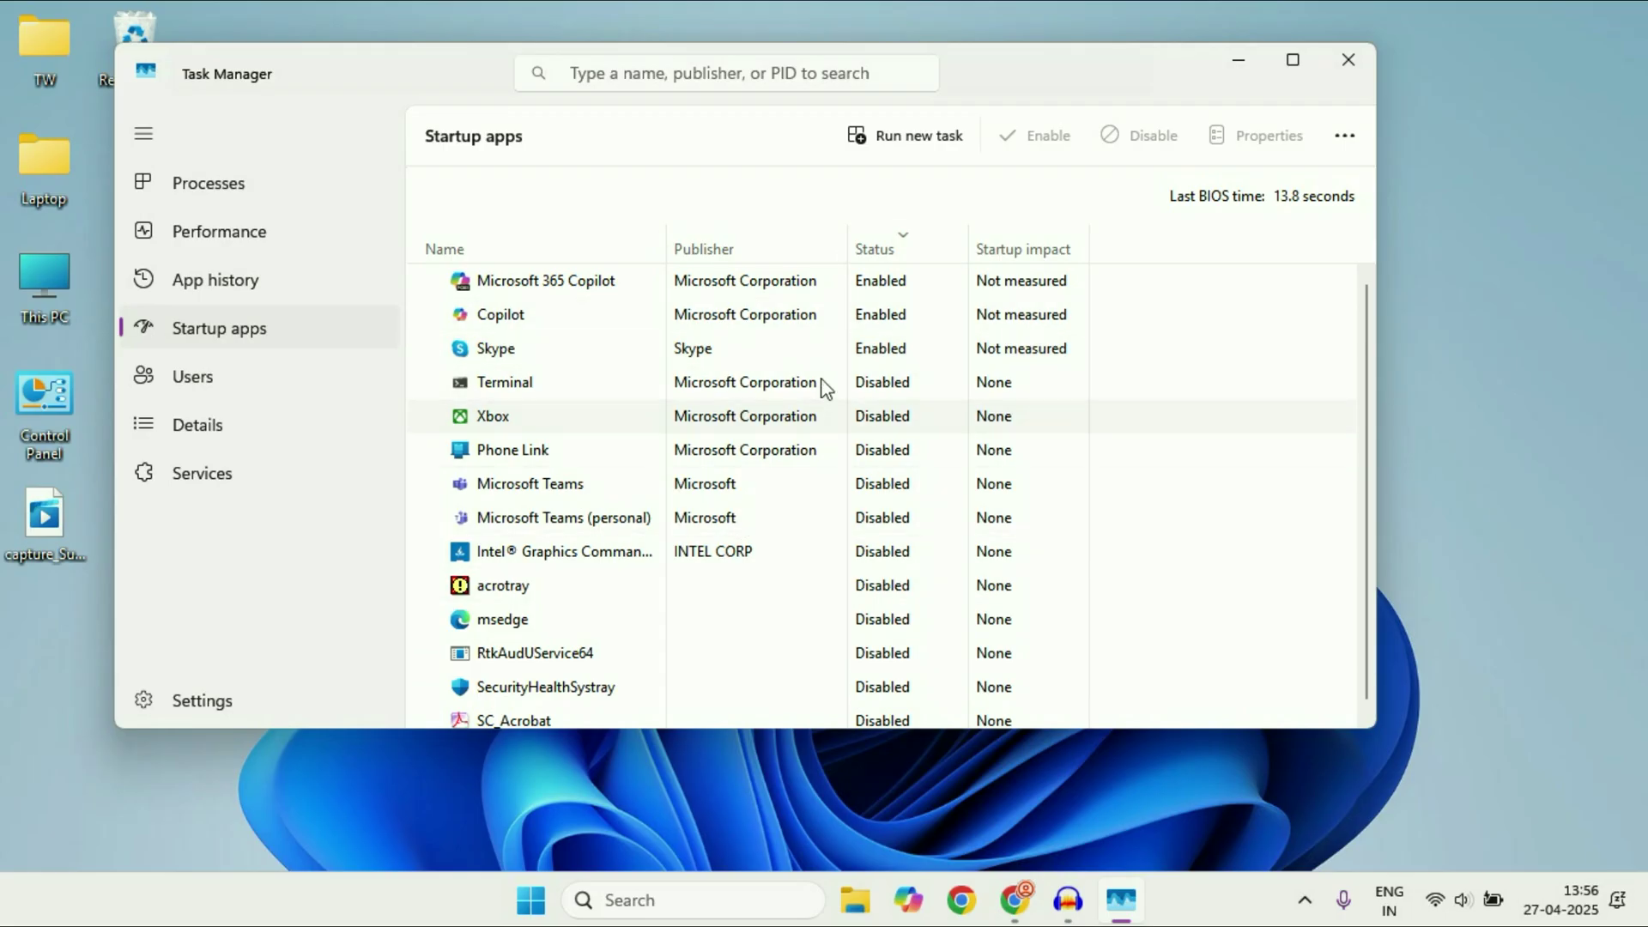
pyautogui.rightClick(887, 352)
pyautogui.click(934, 367)
pyautogui.rightClick(889, 319)
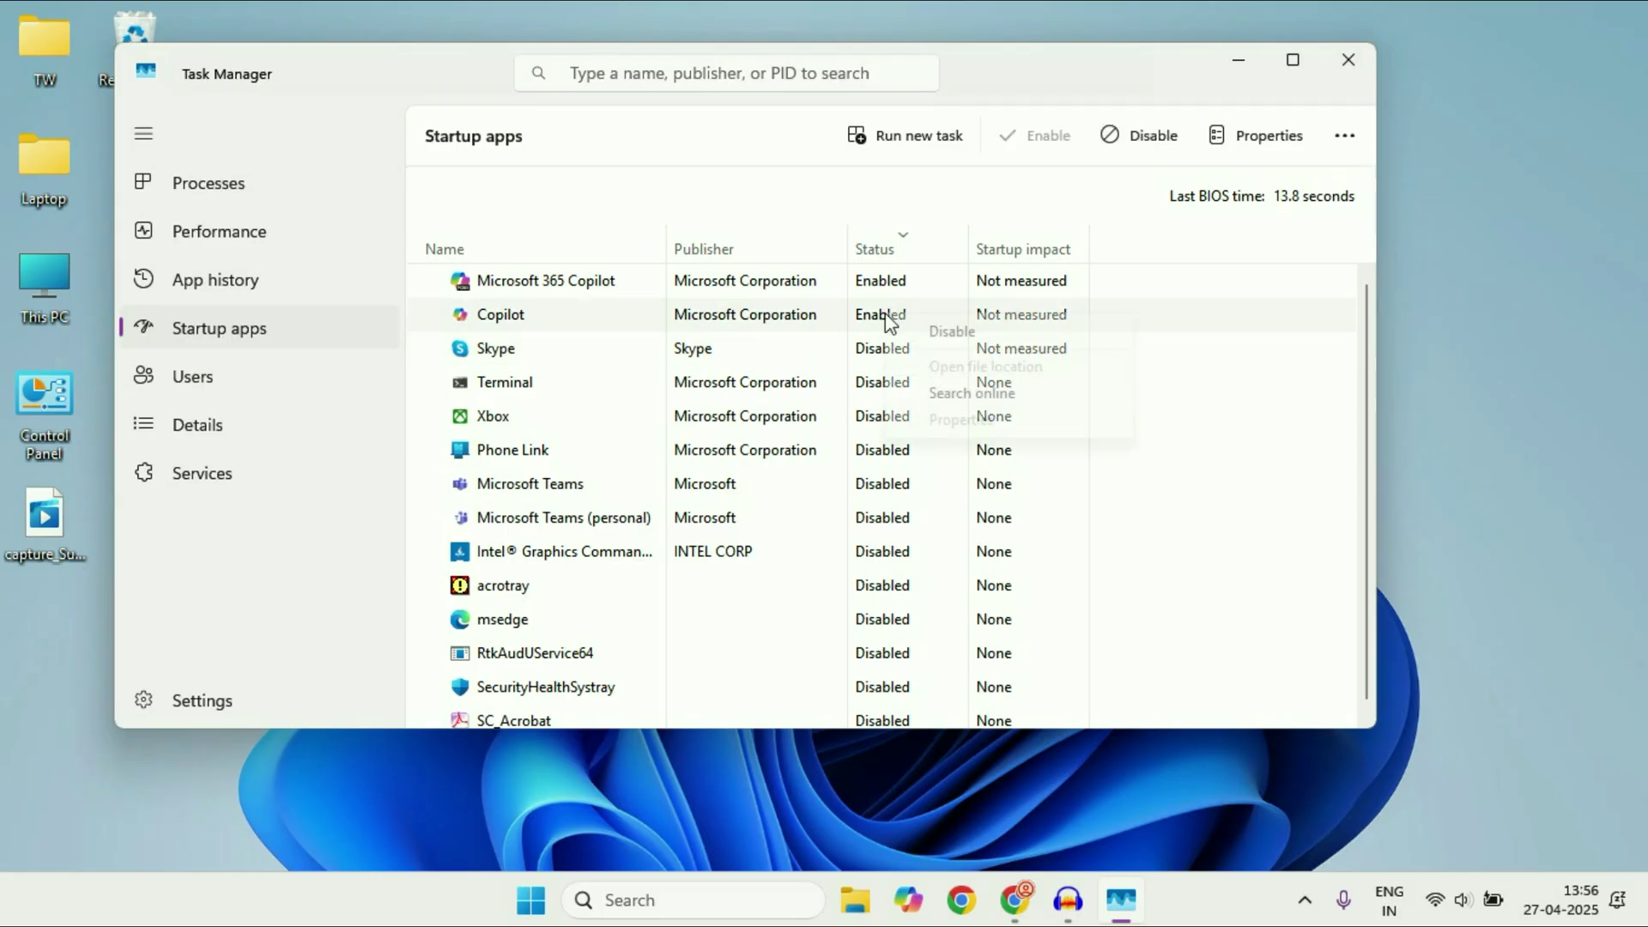
pyautogui.click(922, 333)
pyautogui.rightClick(918, 287)
pyautogui.click(939, 305)
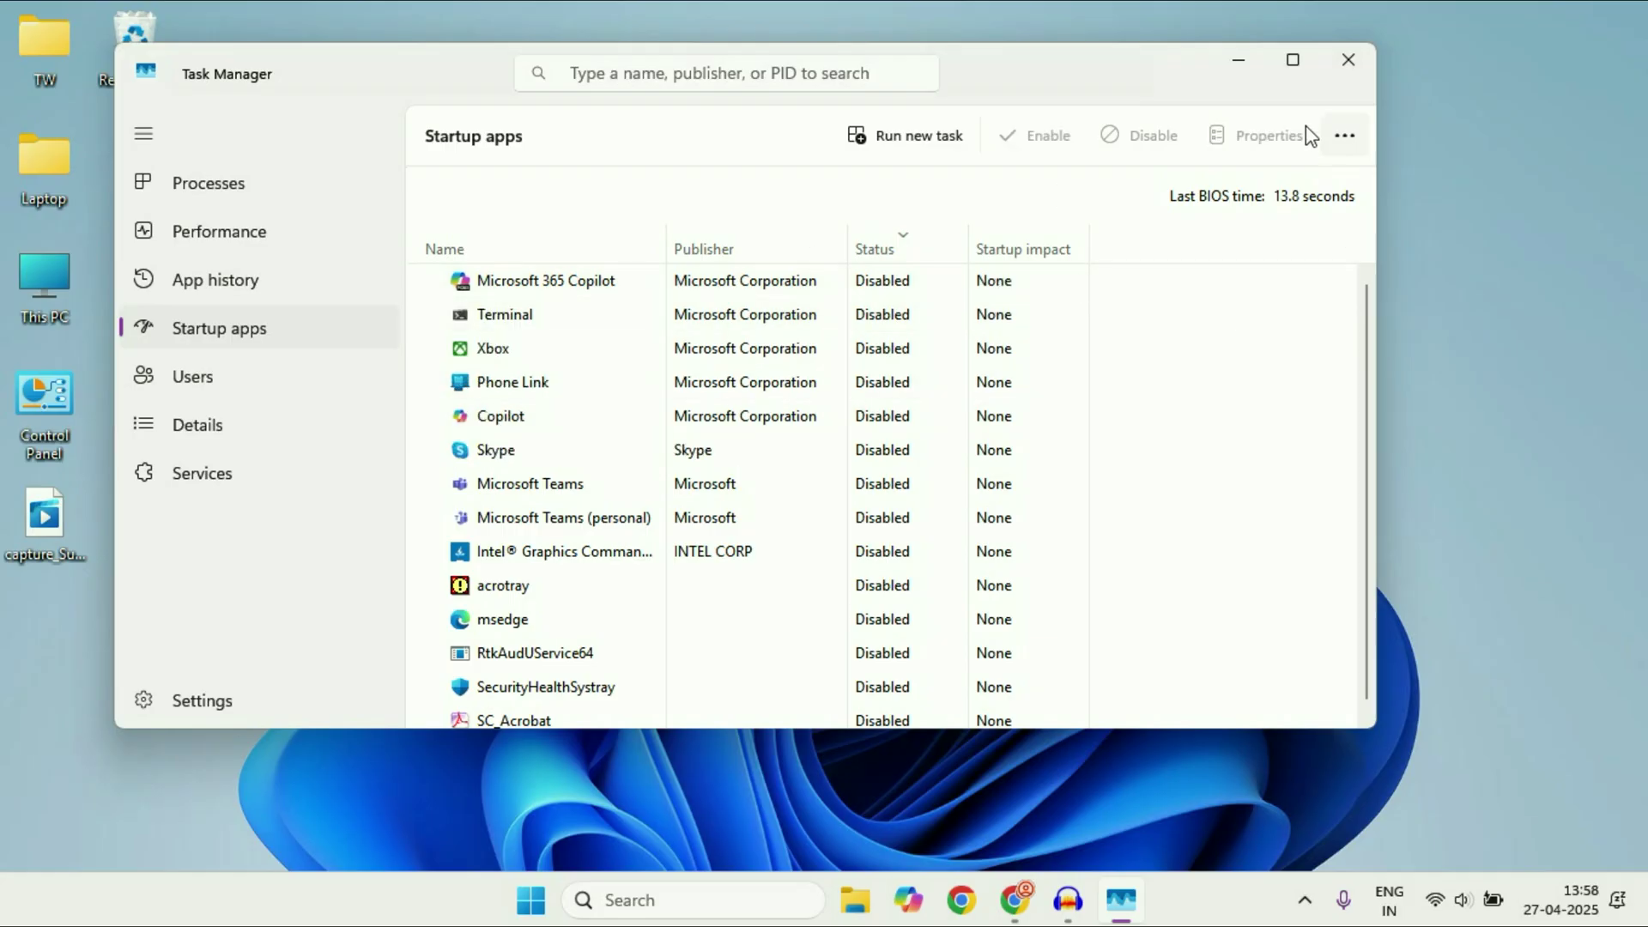
pyautogui.click(1350, 53)
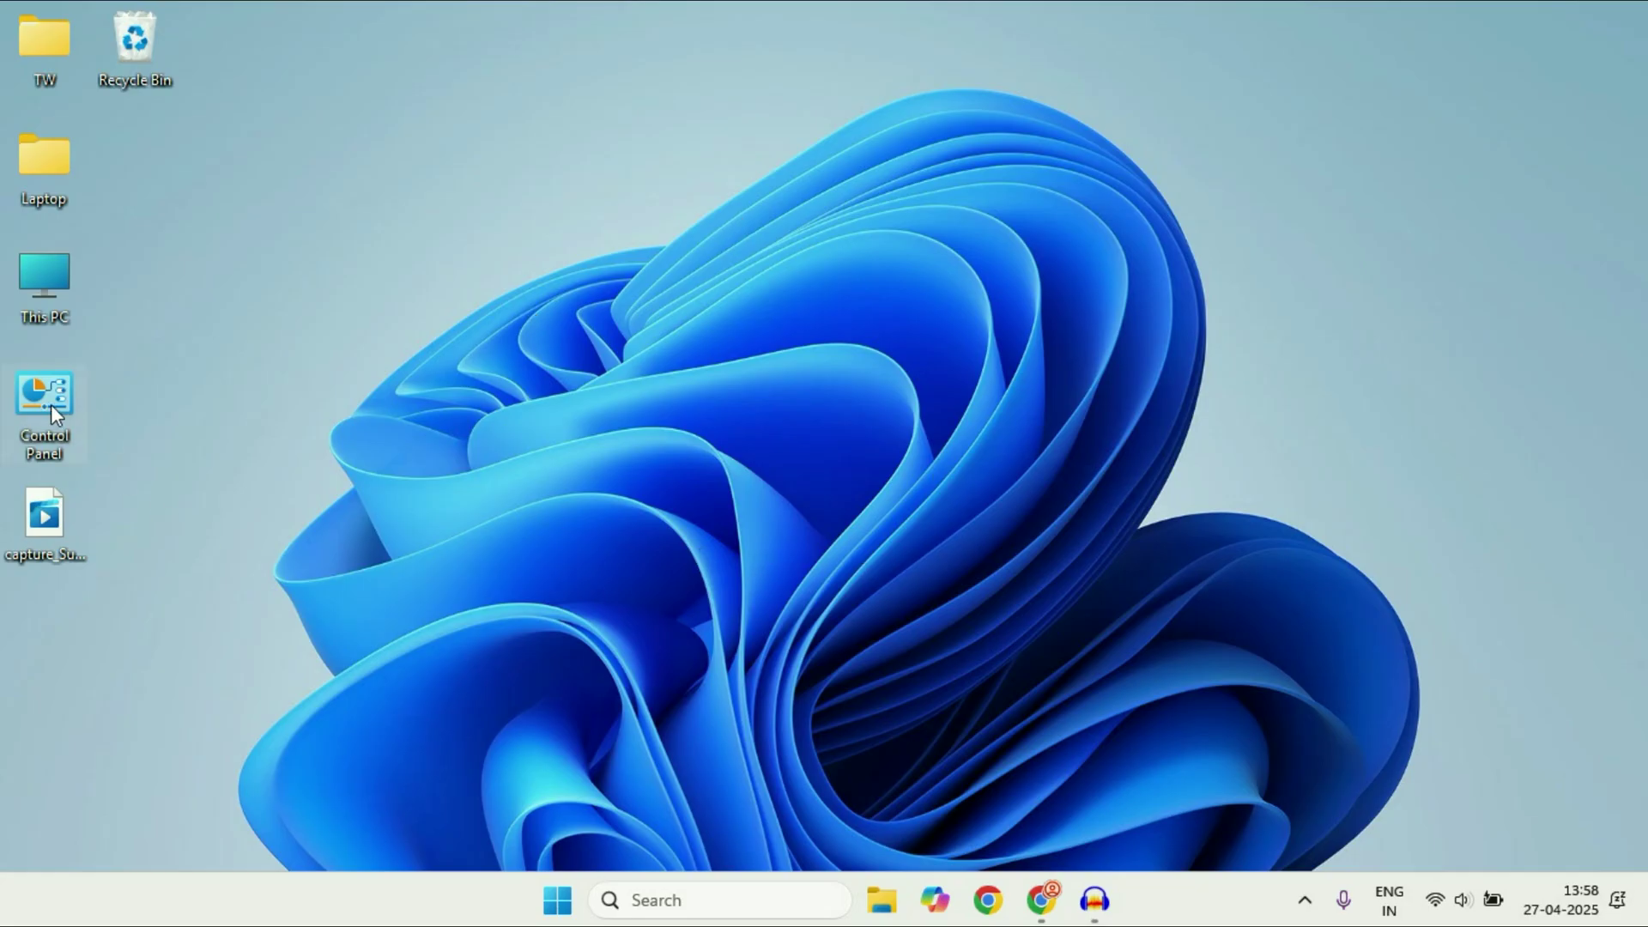
pyautogui.click(644, 898)
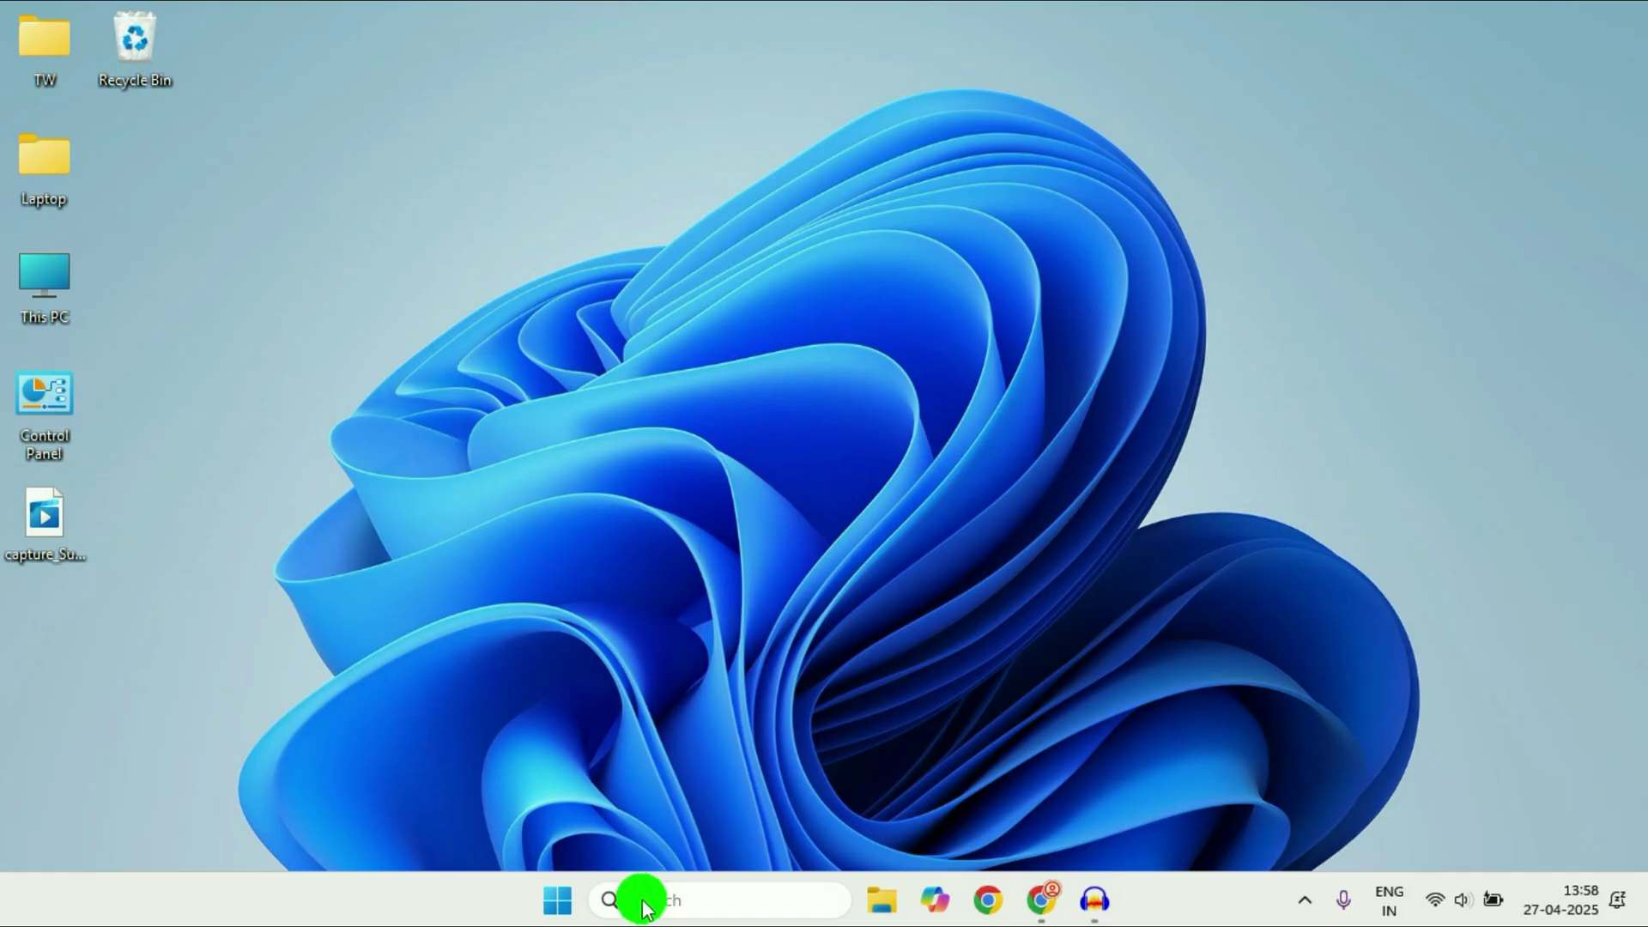
pyautogui.write('co')
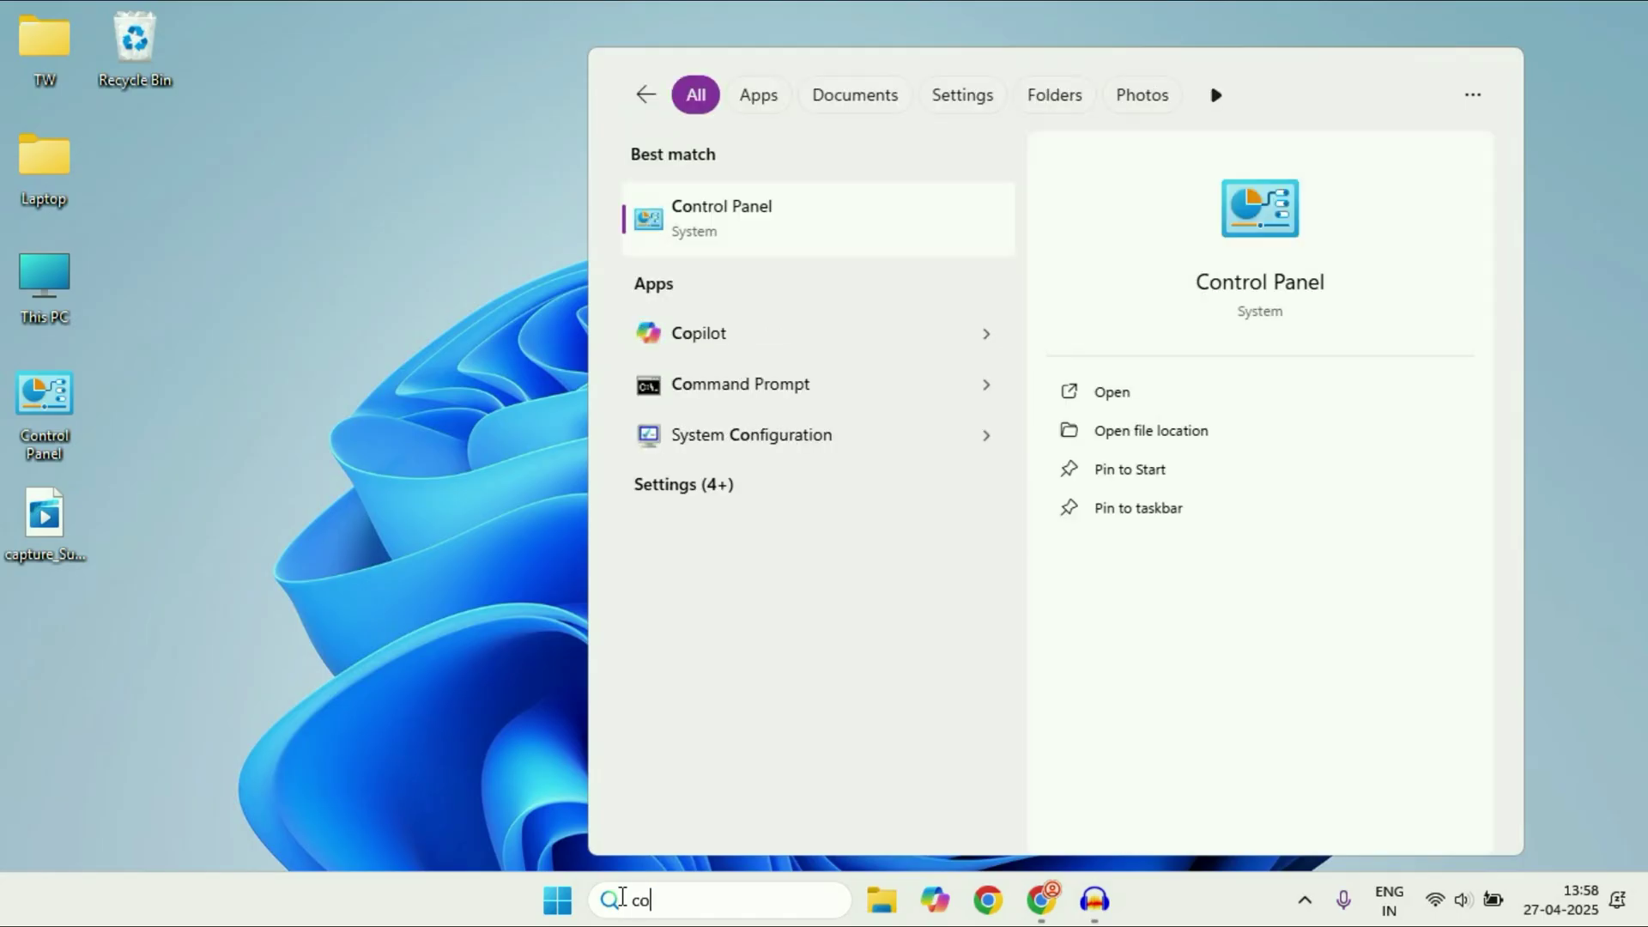
pyautogui.click(745, 214)
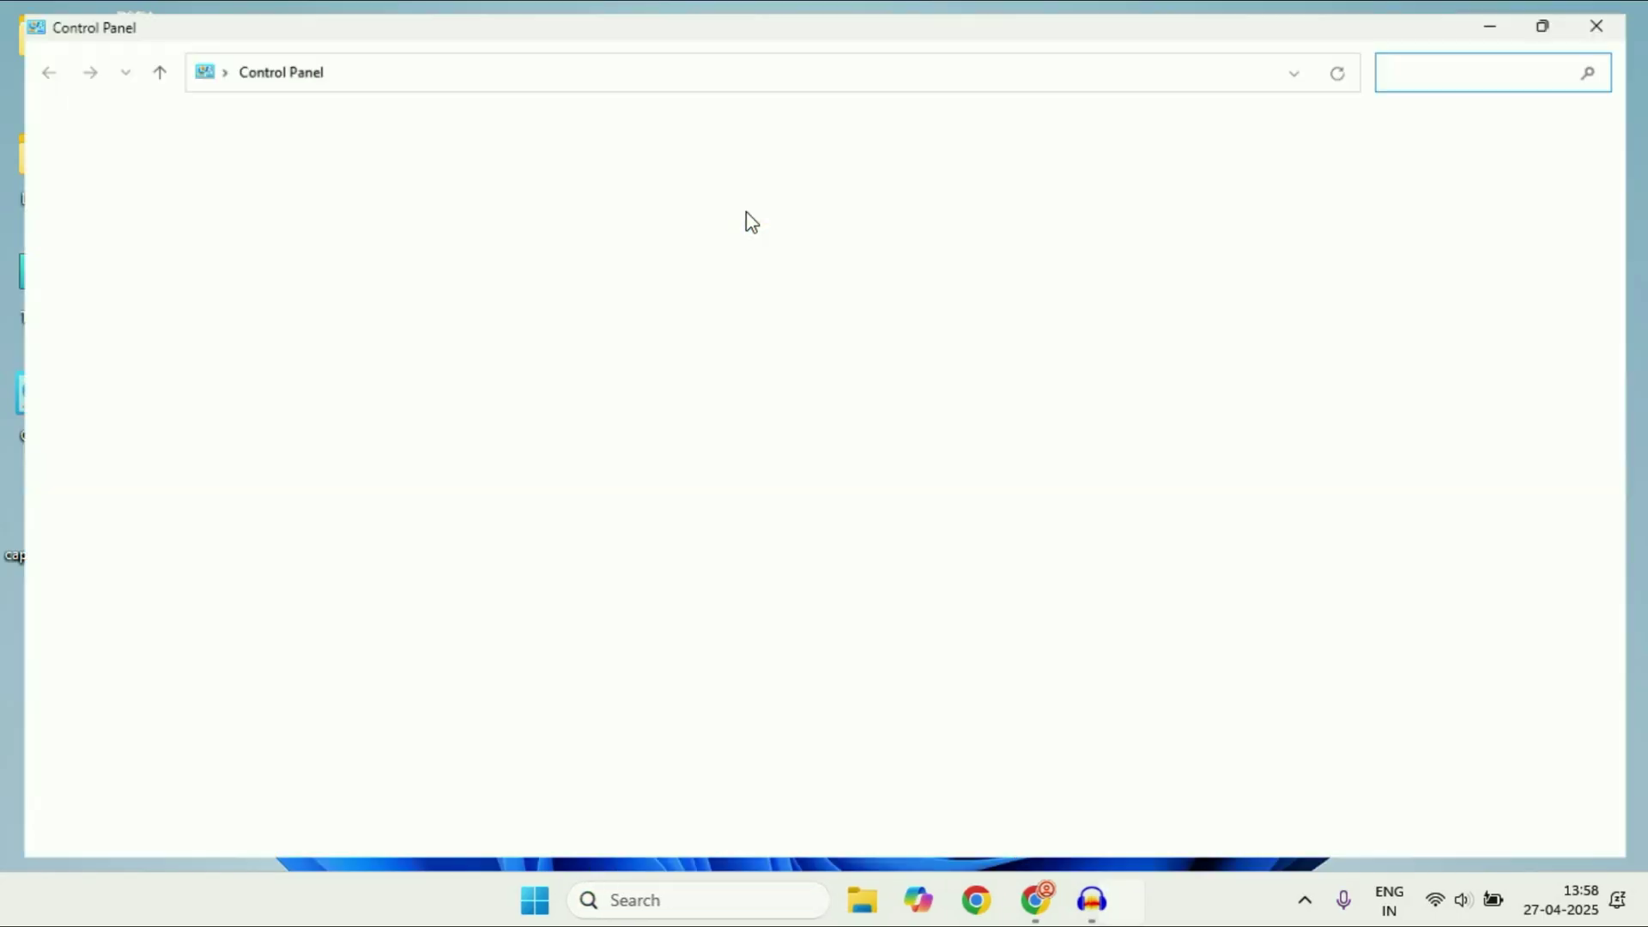
pyautogui.click(1234, 134)
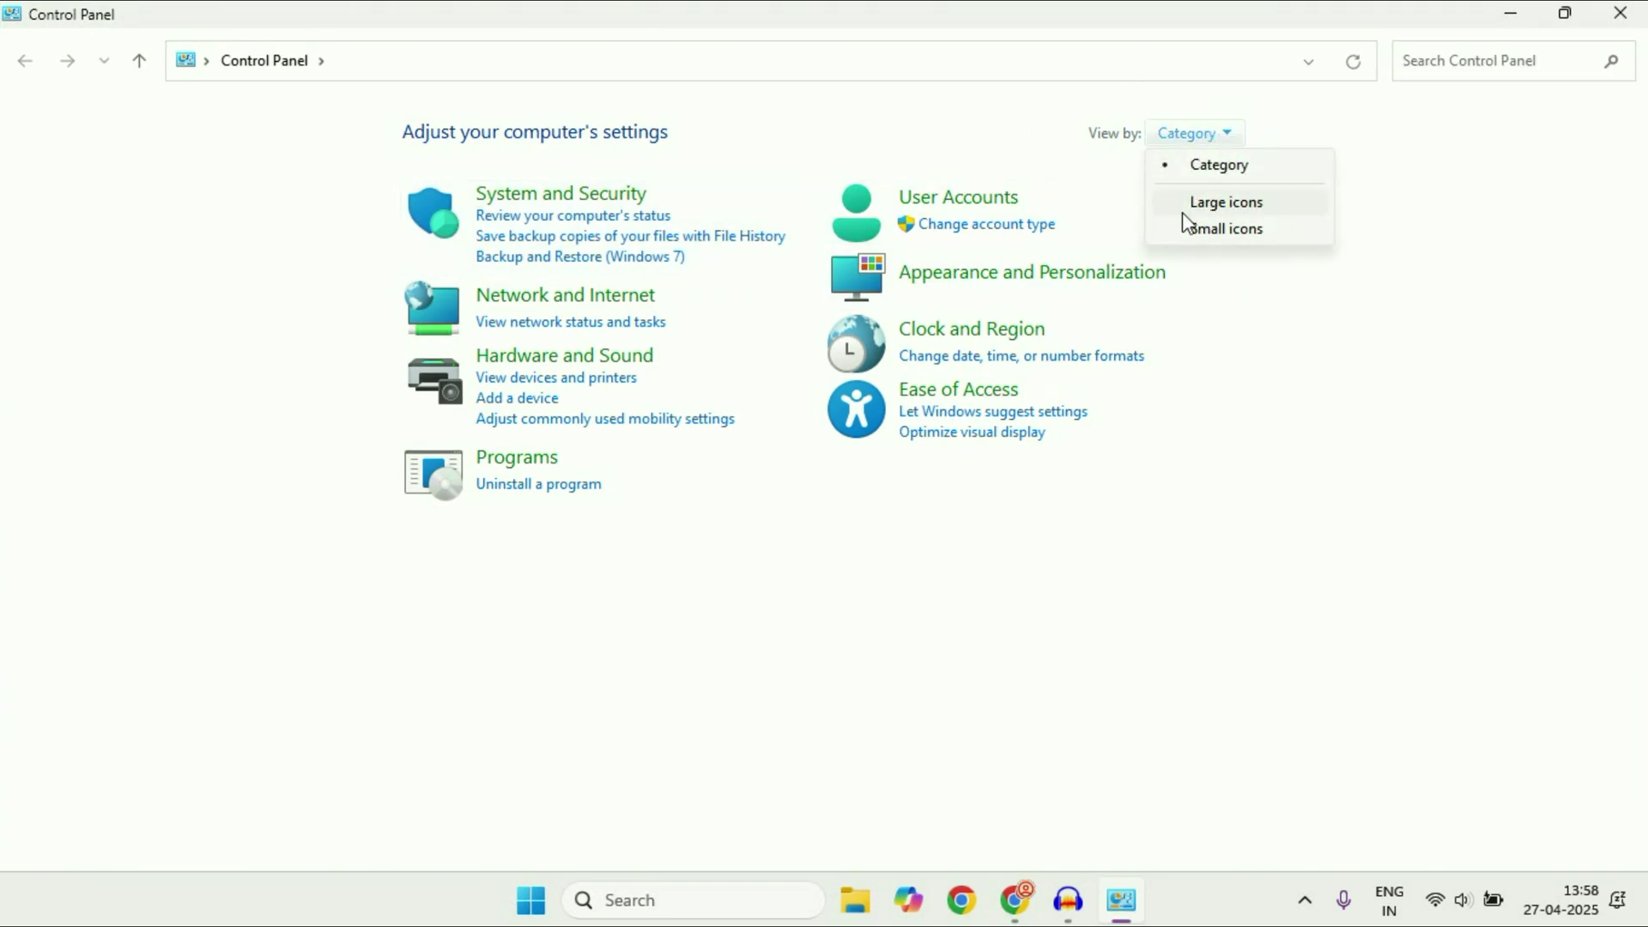
pyautogui.click(1234, 202)
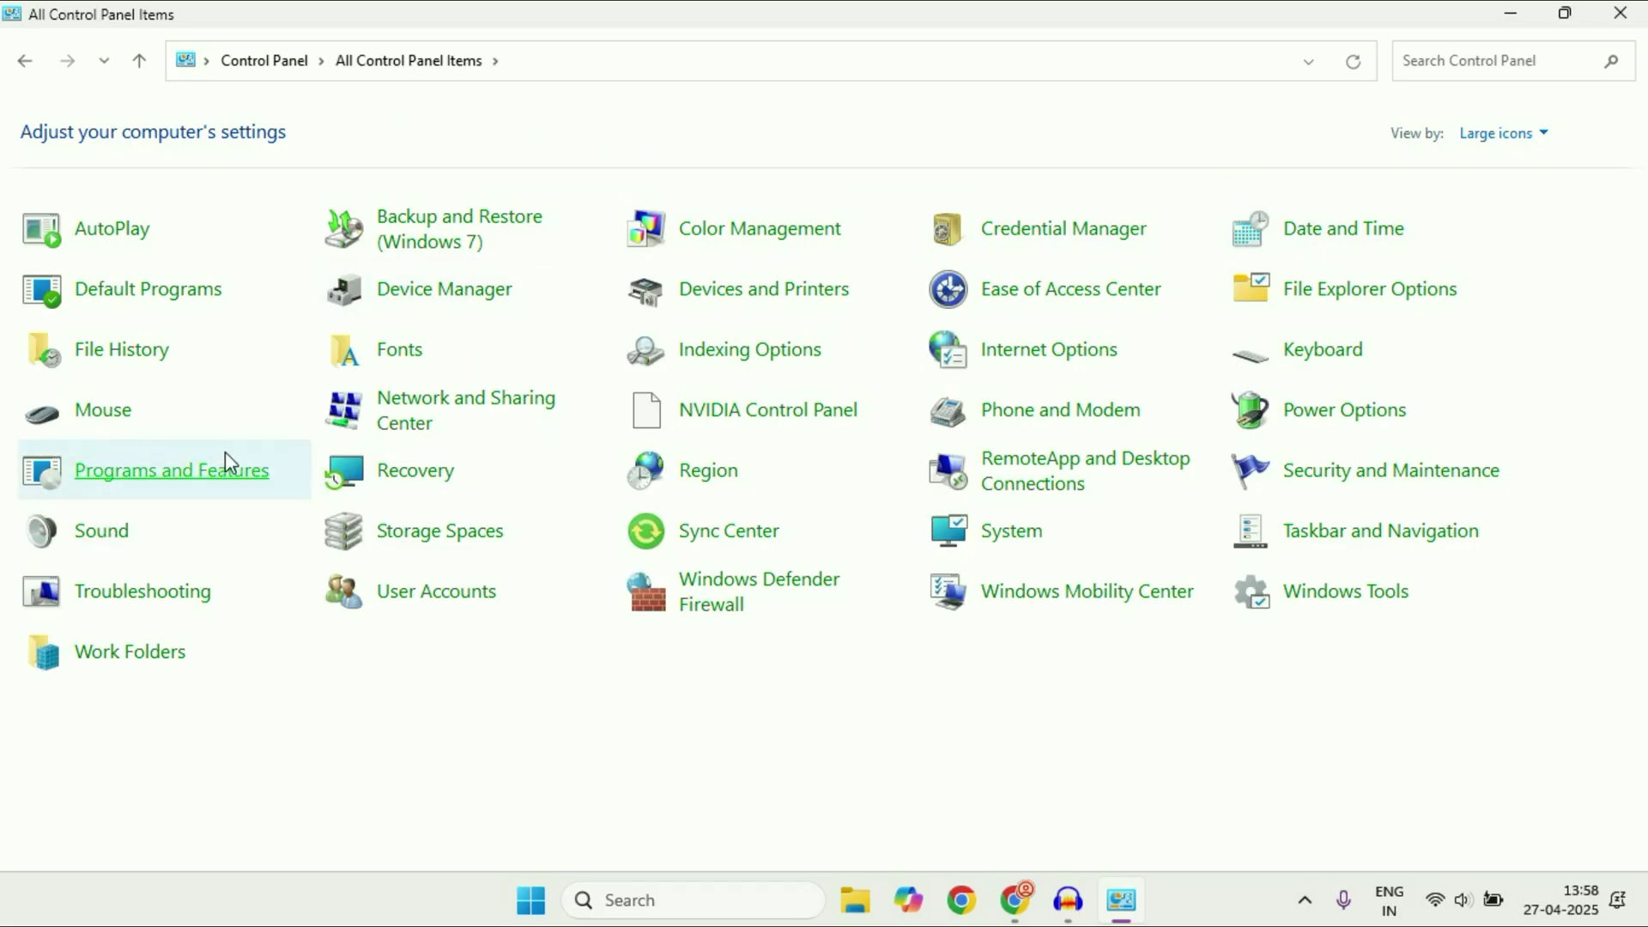
pyautogui.click(223, 483)
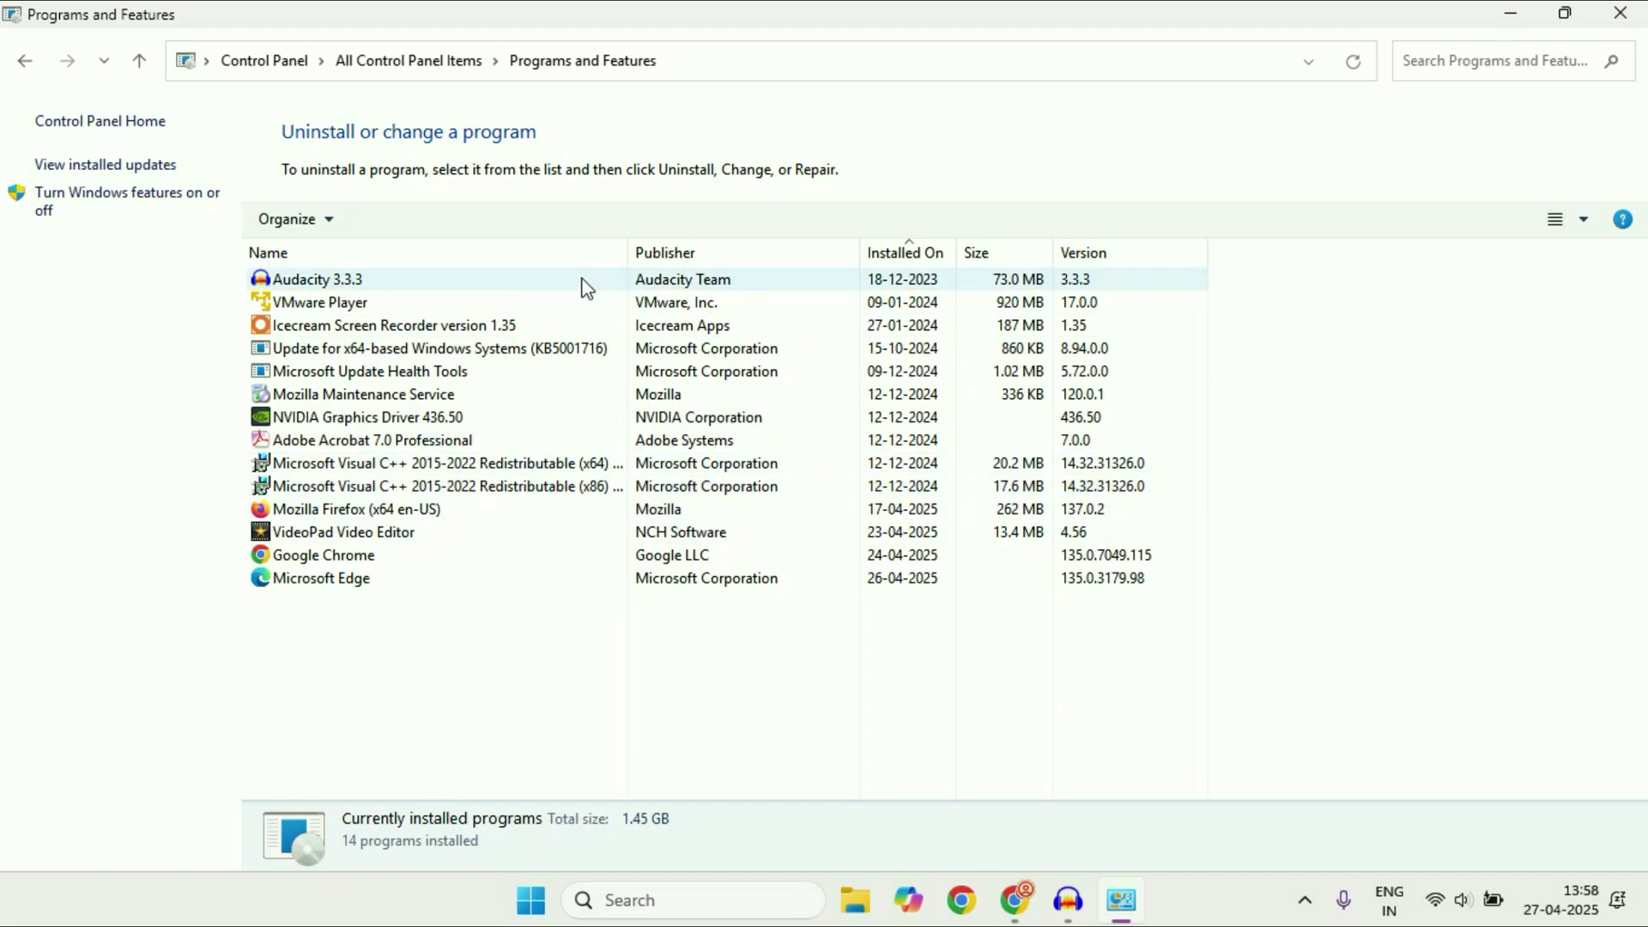
pyautogui.click(347, 554)
pyautogui.rightClick(346, 555)
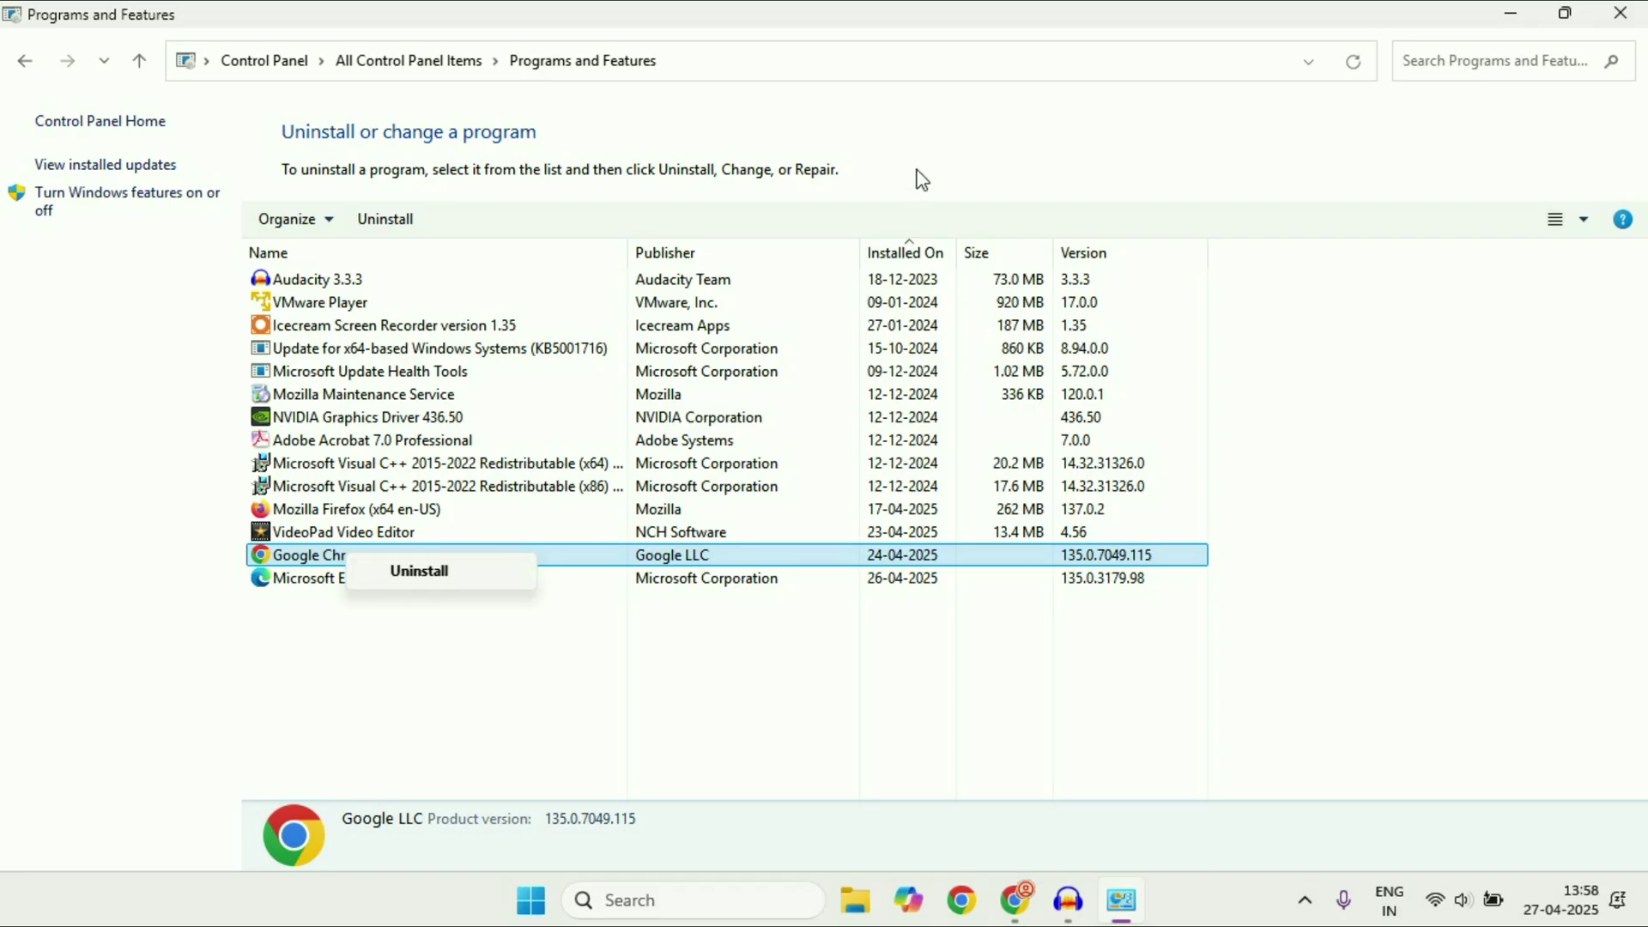
pyautogui.click(899, 144)
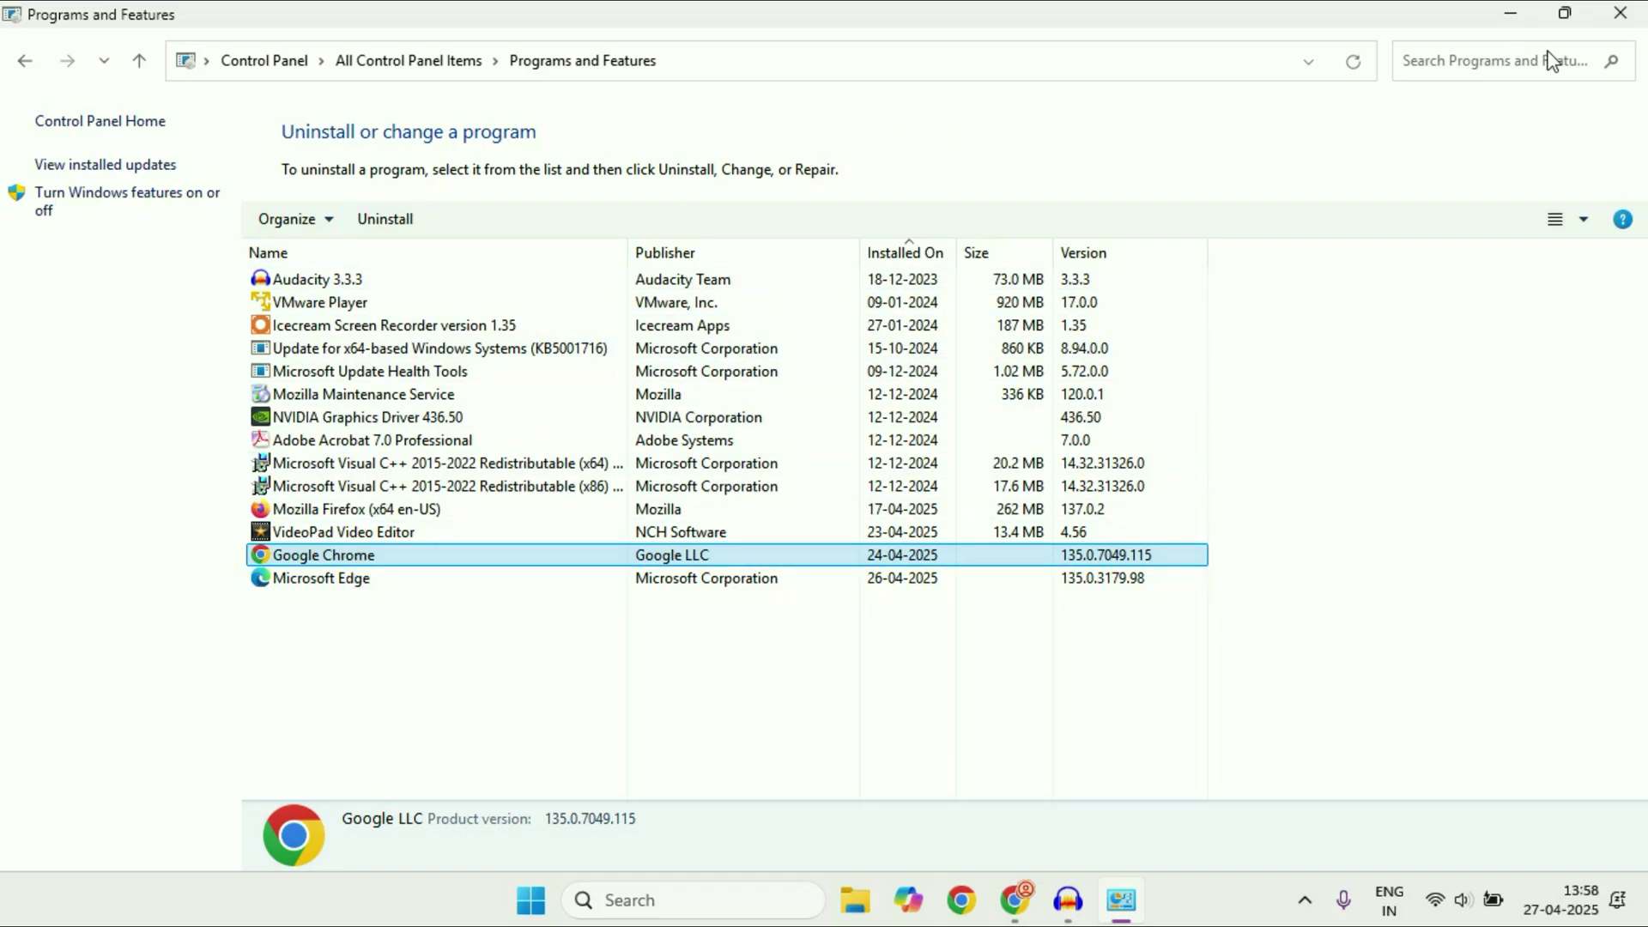
pyautogui.click(1619, 13)
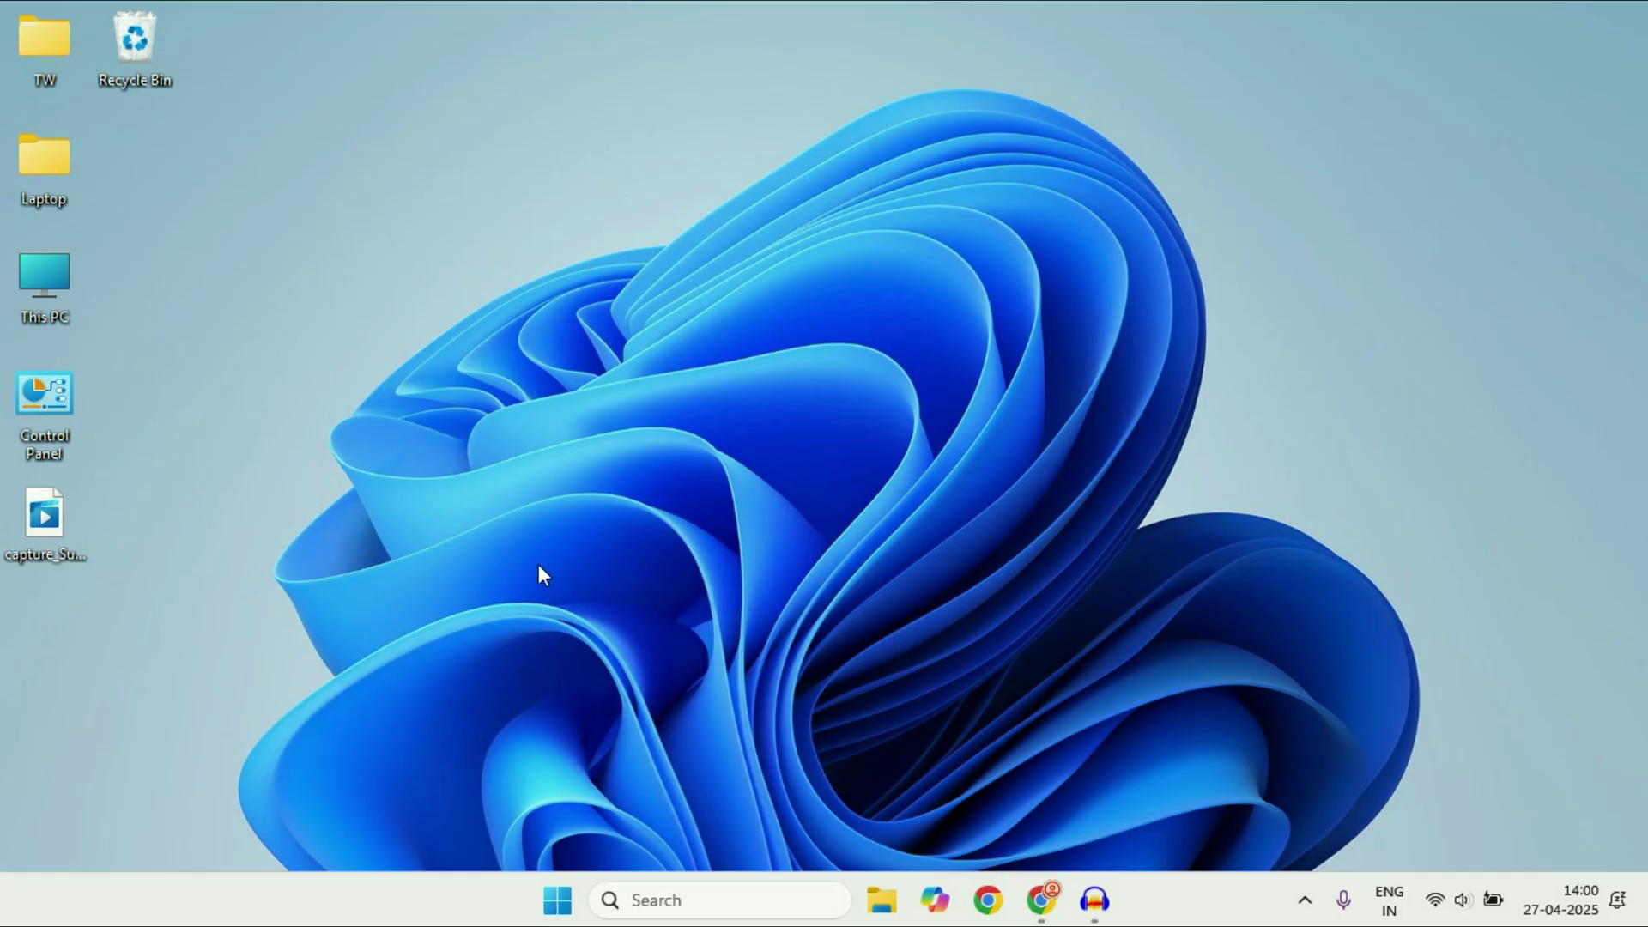
# - Search 'wi' to launch Windows Security and go to Virus & threat protection
pyautogui.click(704, 901)
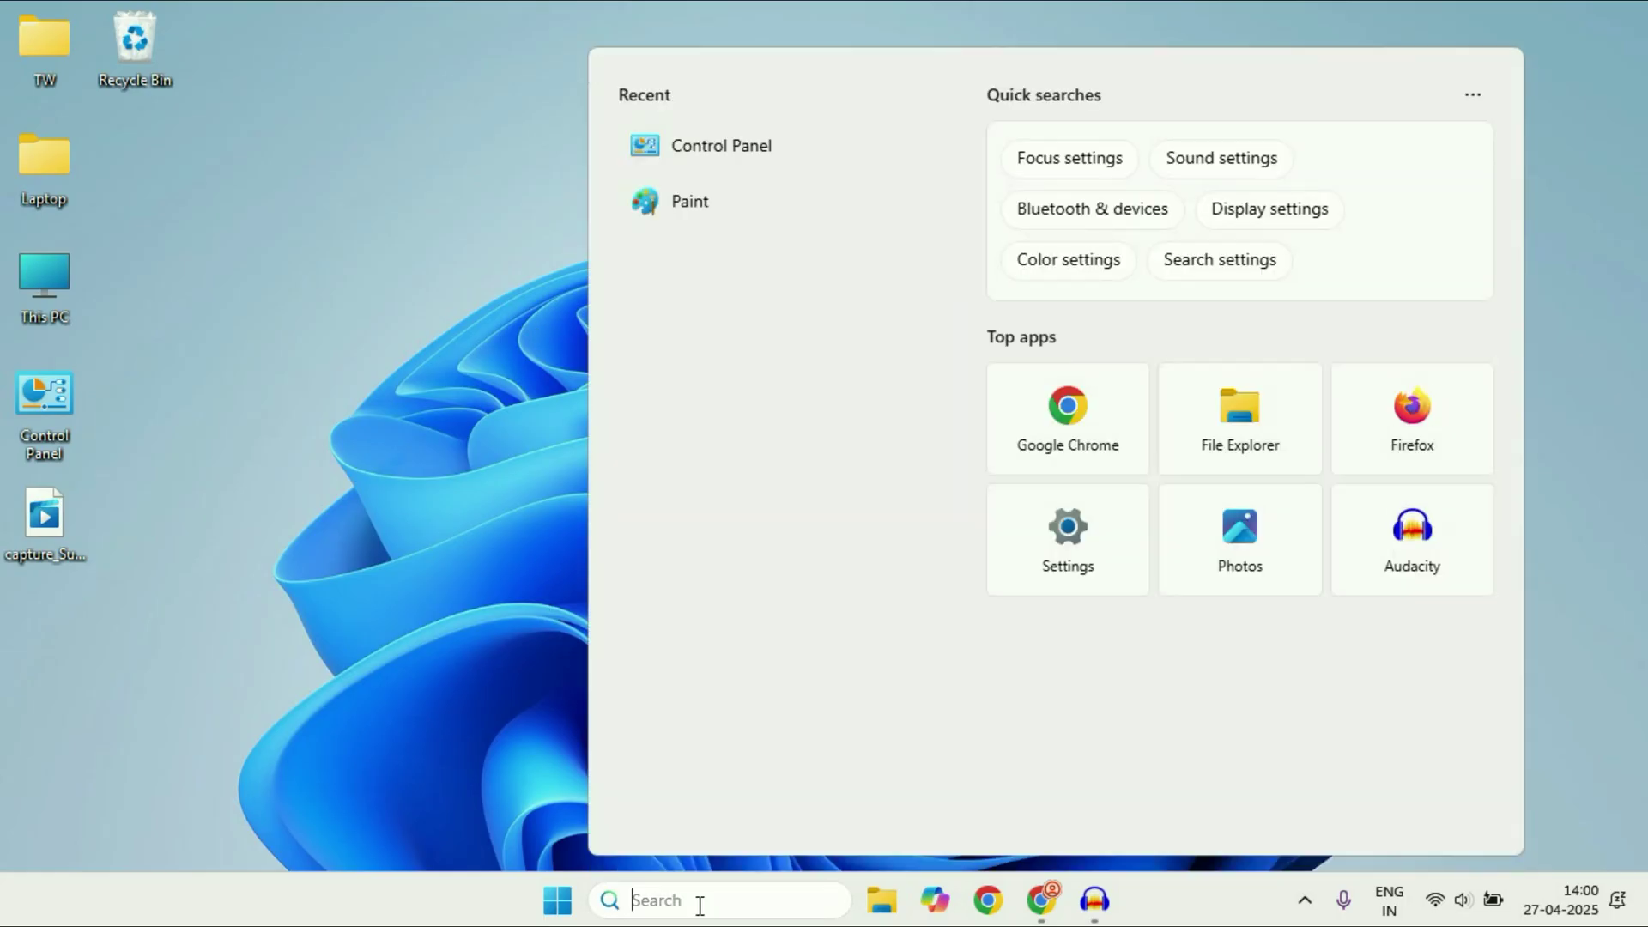
pyautogui.write('windows Security')
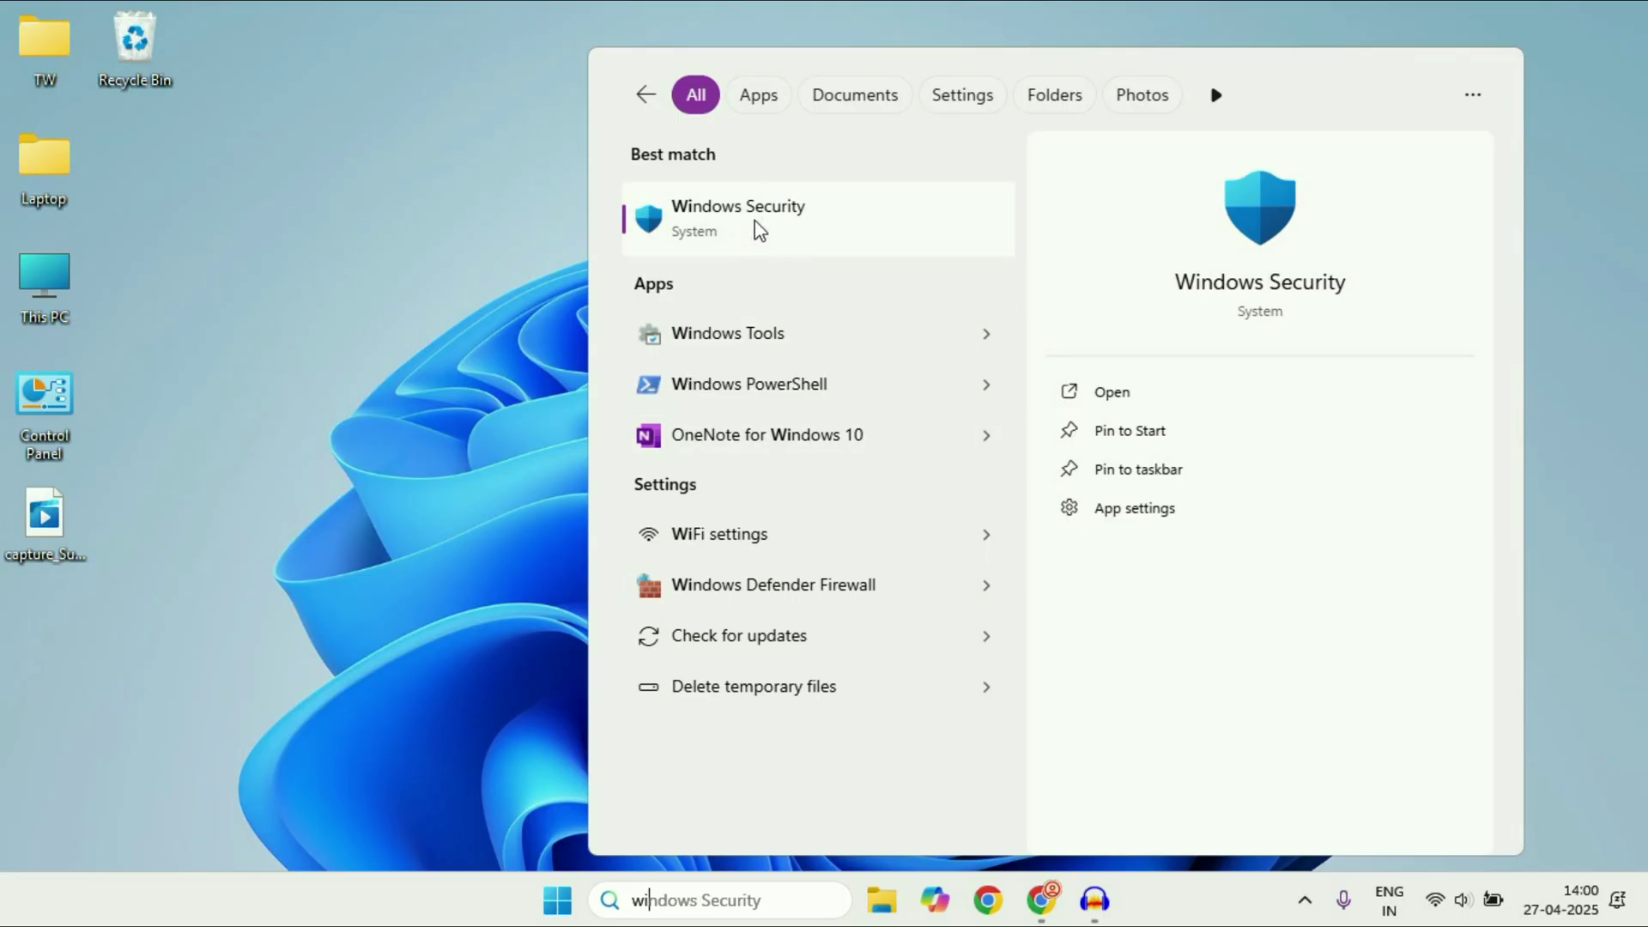
pyautogui.click(758, 228)
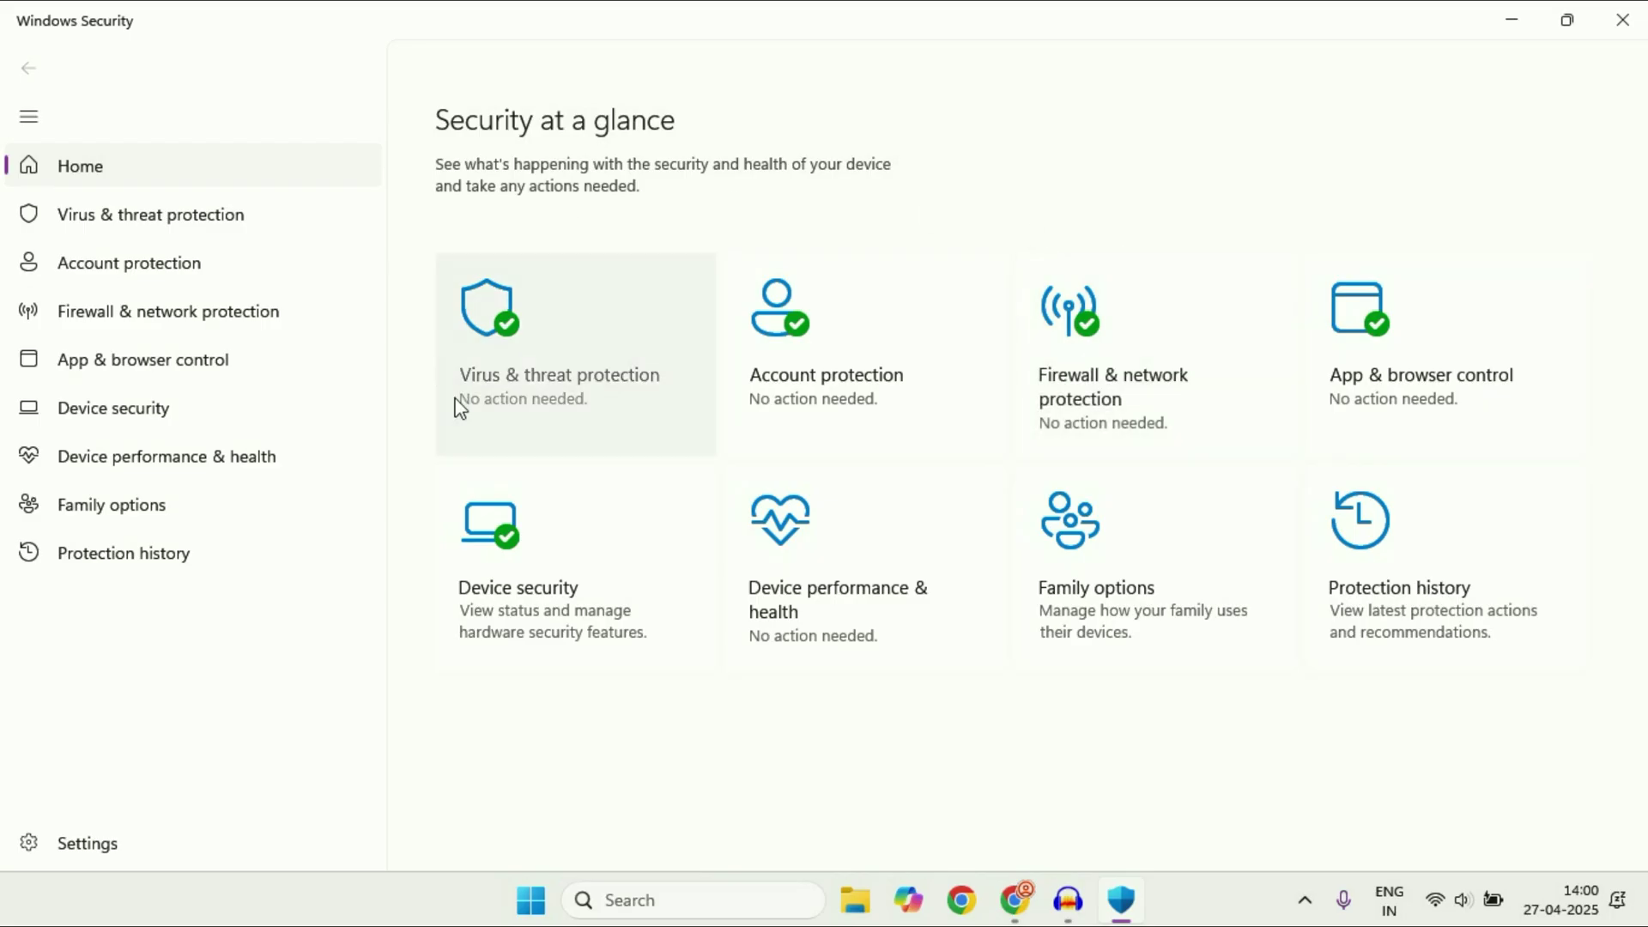
pyautogui.click(531, 380)
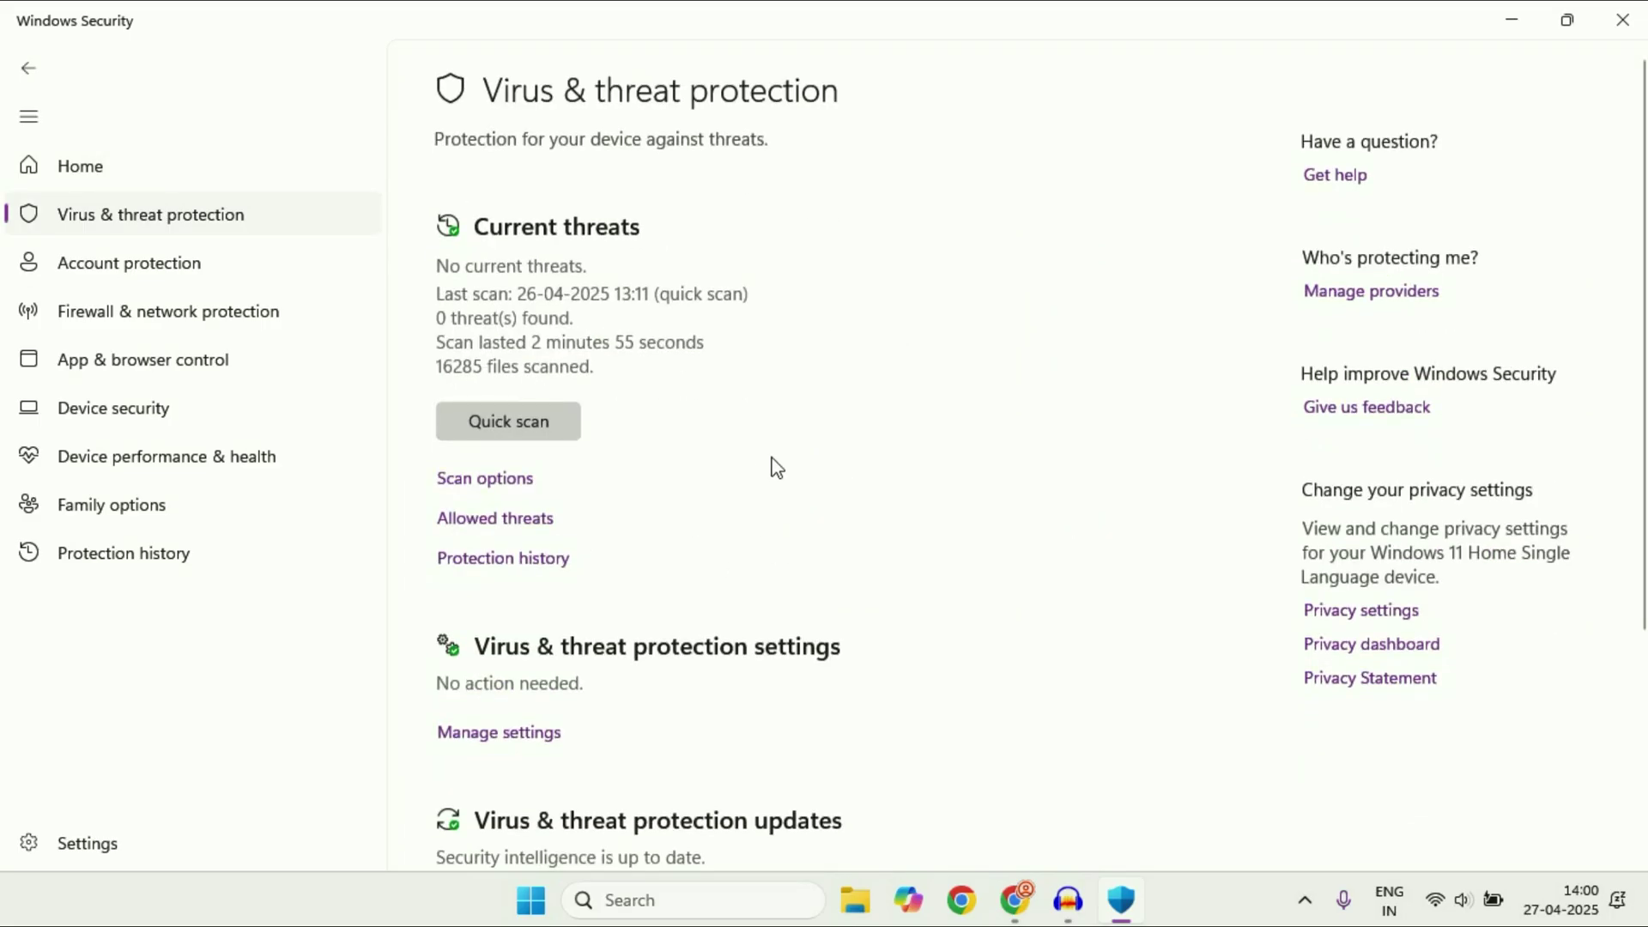
# - Review the scan options, leaving Full scan selected, then return to Virus & threat protection
pyautogui.click(487, 479)
pyautogui.scroll(-3, 769, 463)
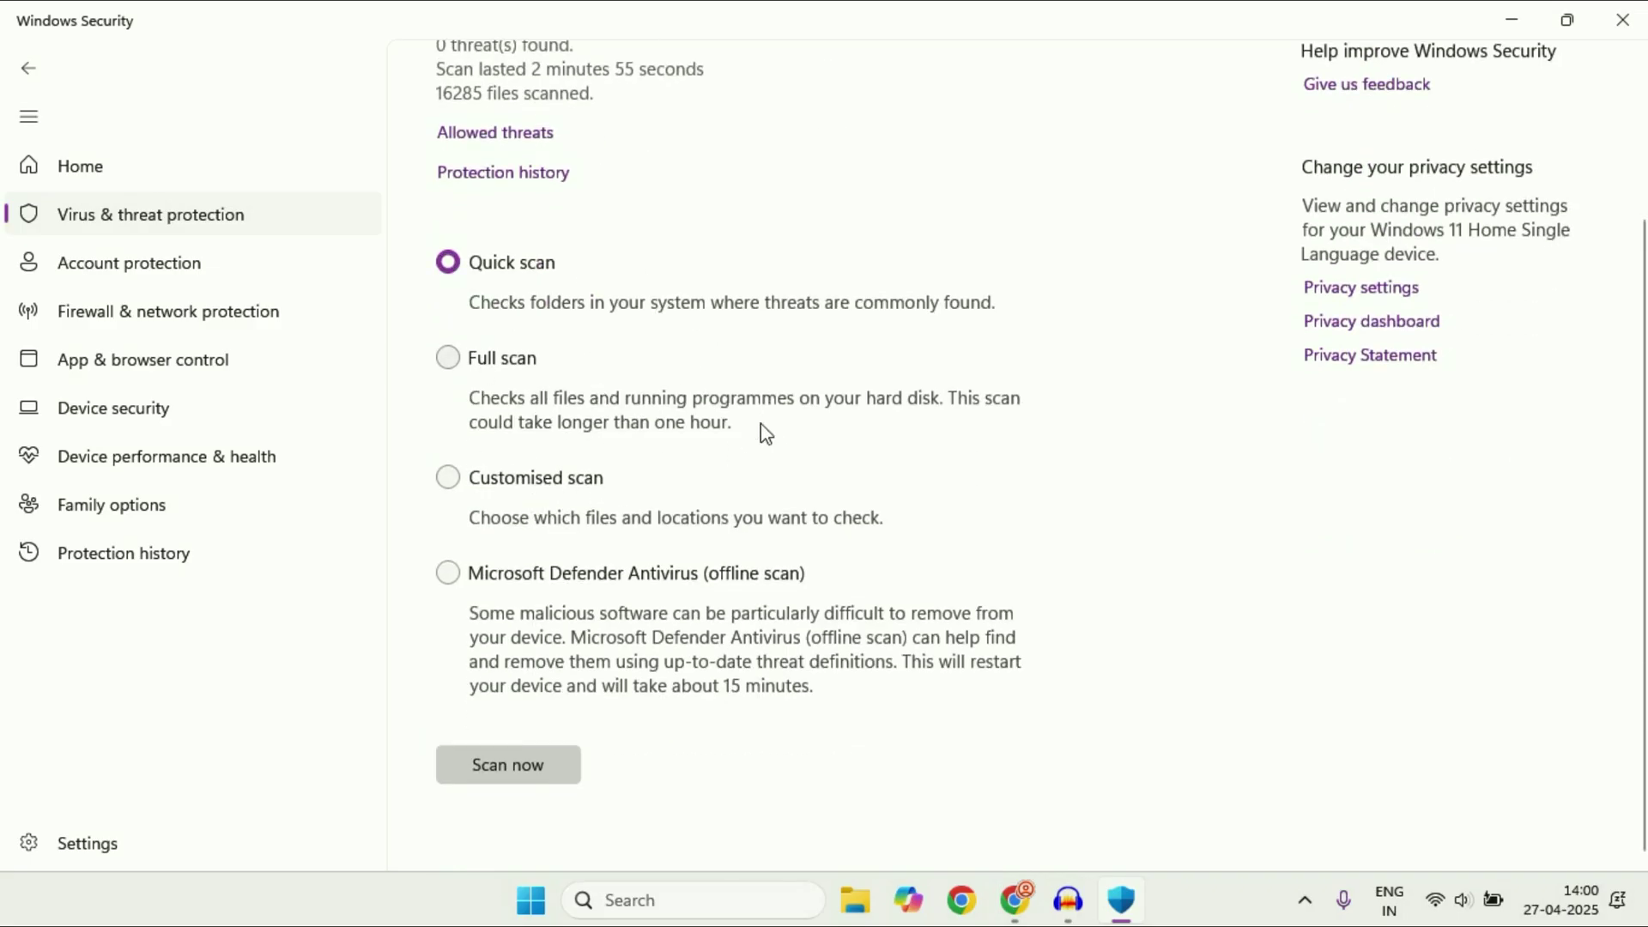
pyautogui.click(440, 364)
pyautogui.click(447, 572)
pyautogui.click(448, 573)
pyautogui.click(448, 359)
pyautogui.click(165, 225)
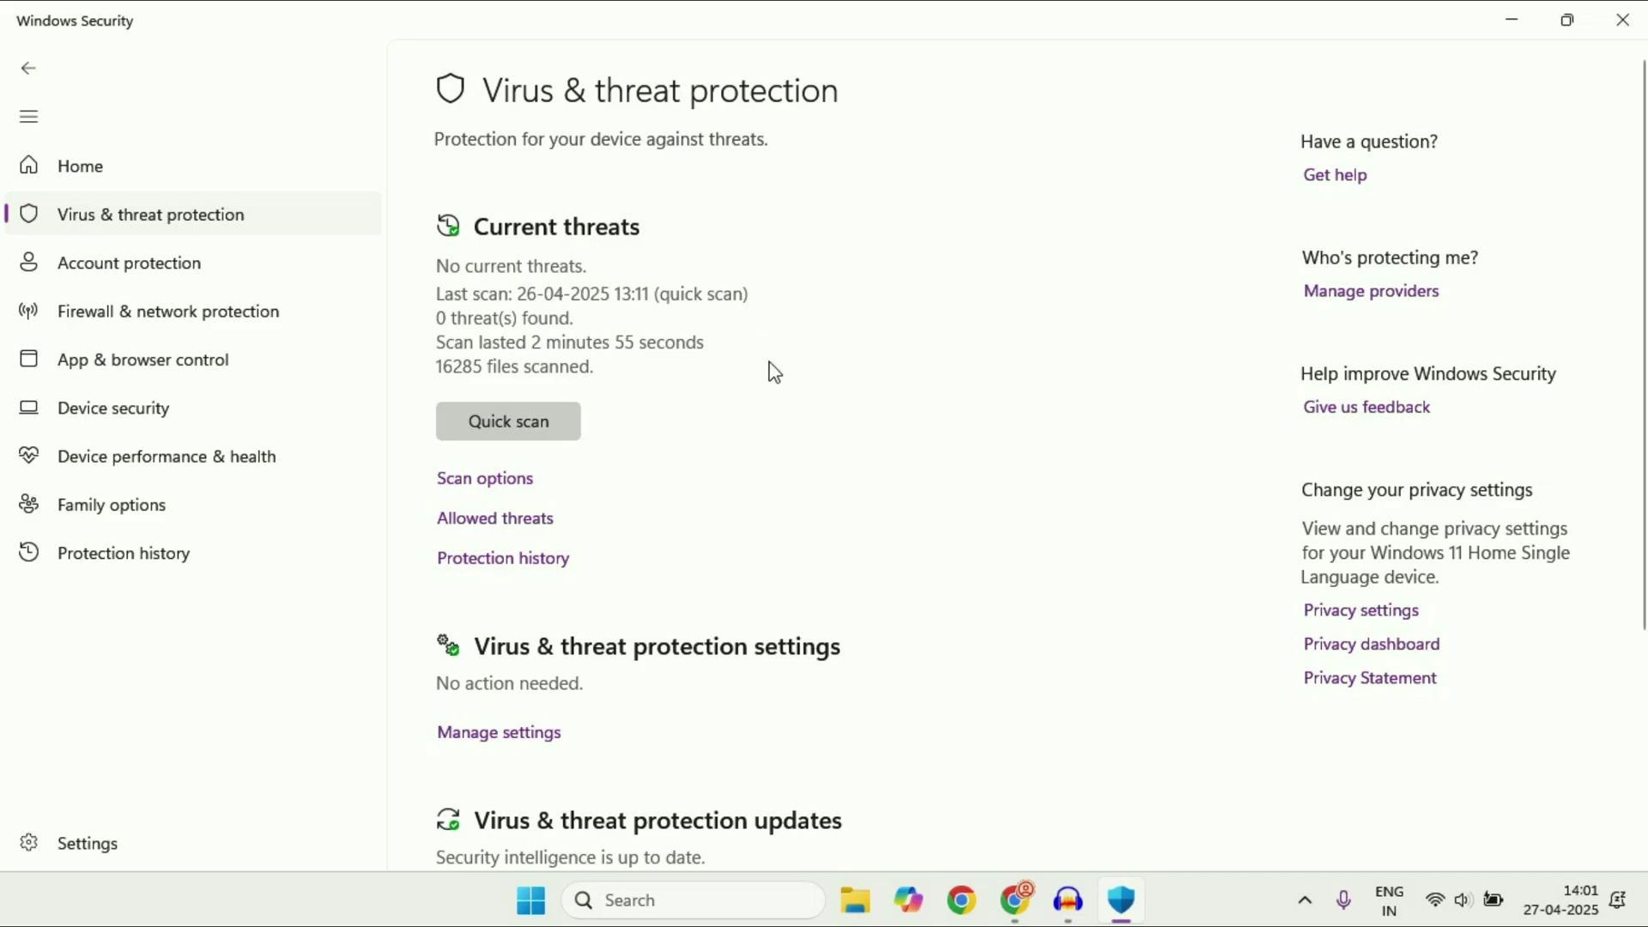
# - Check Protection updates to confirm security intelligence is current, then close Windows Security
pyautogui.scroll(-3, 769, 395)
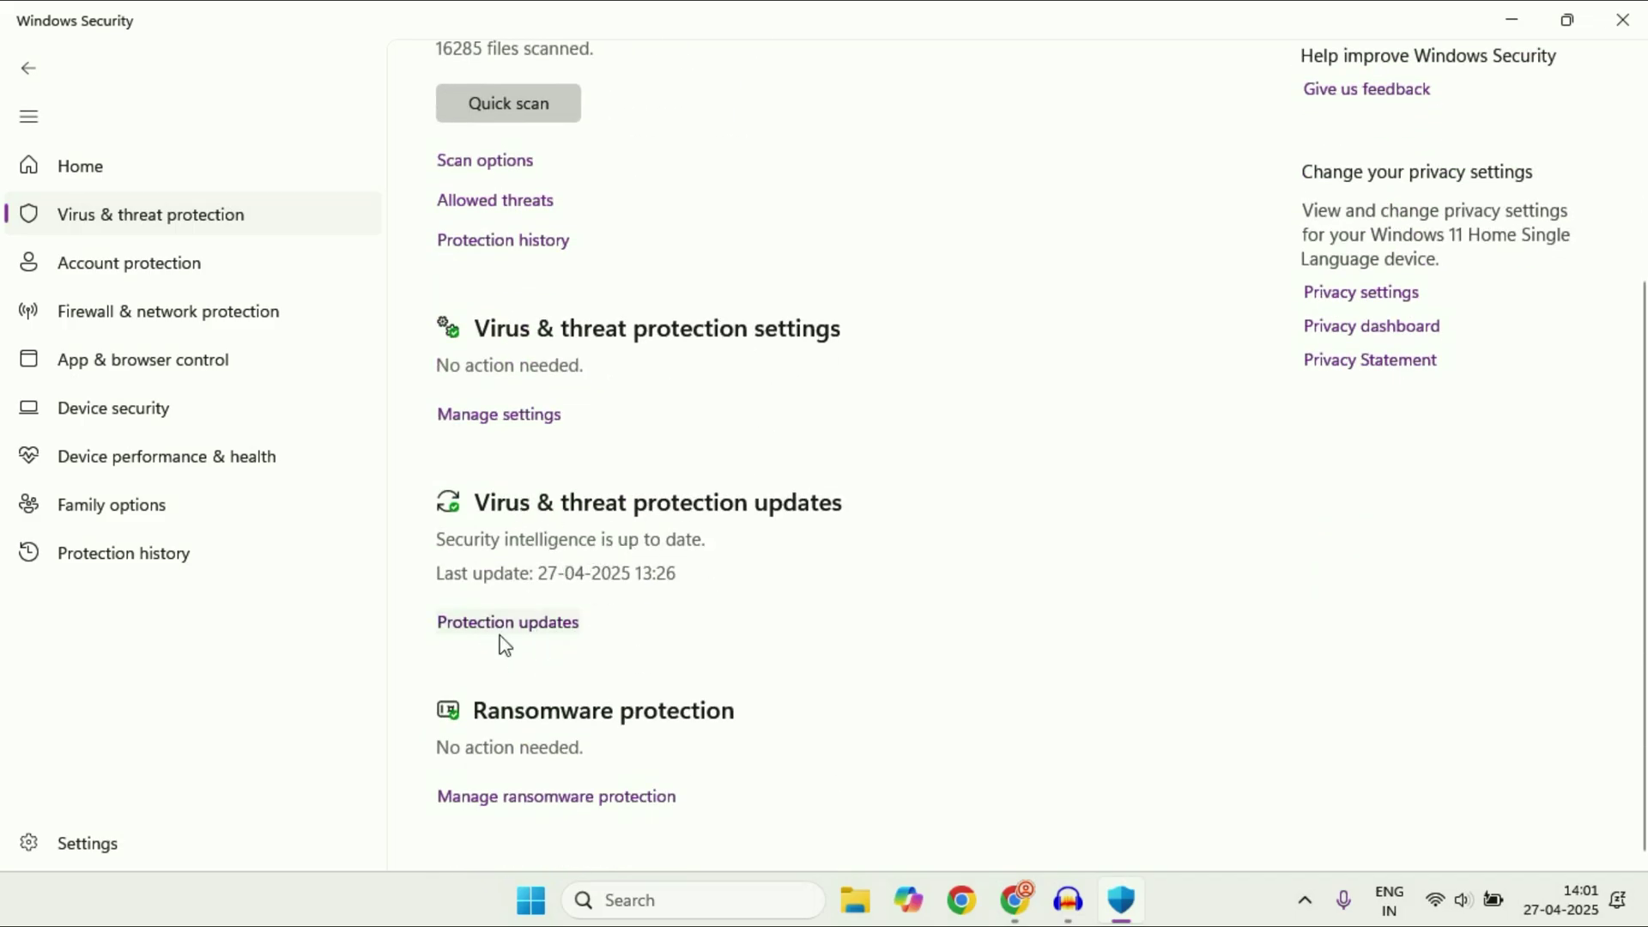
pyautogui.click(551, 629)
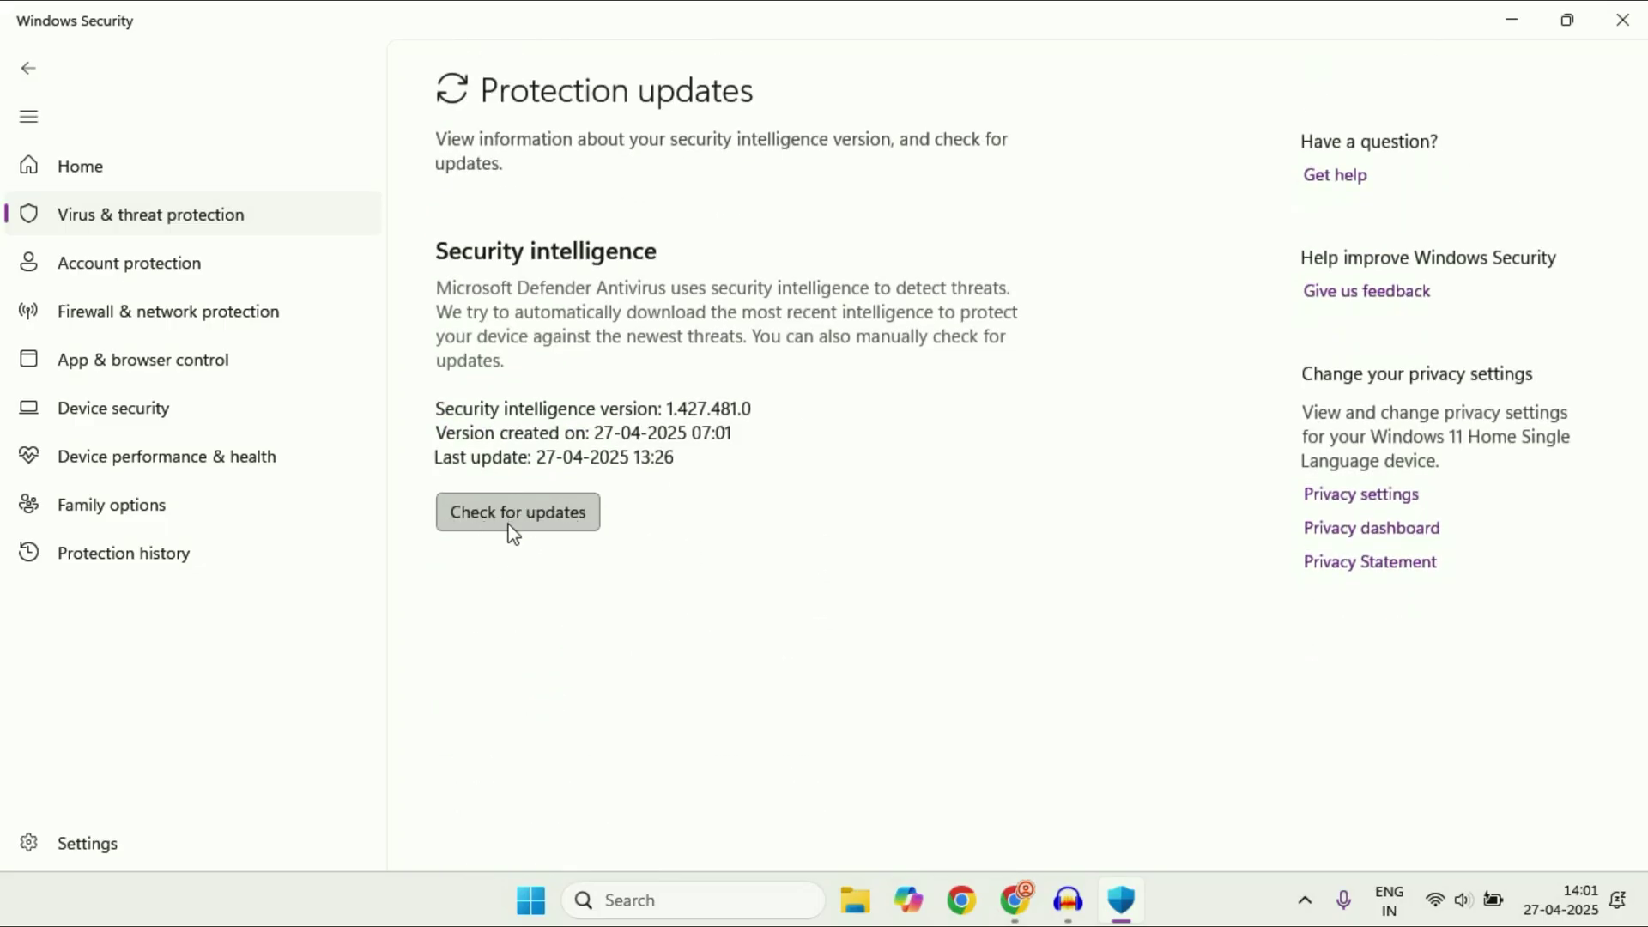
pyautogui.click(228, 214)
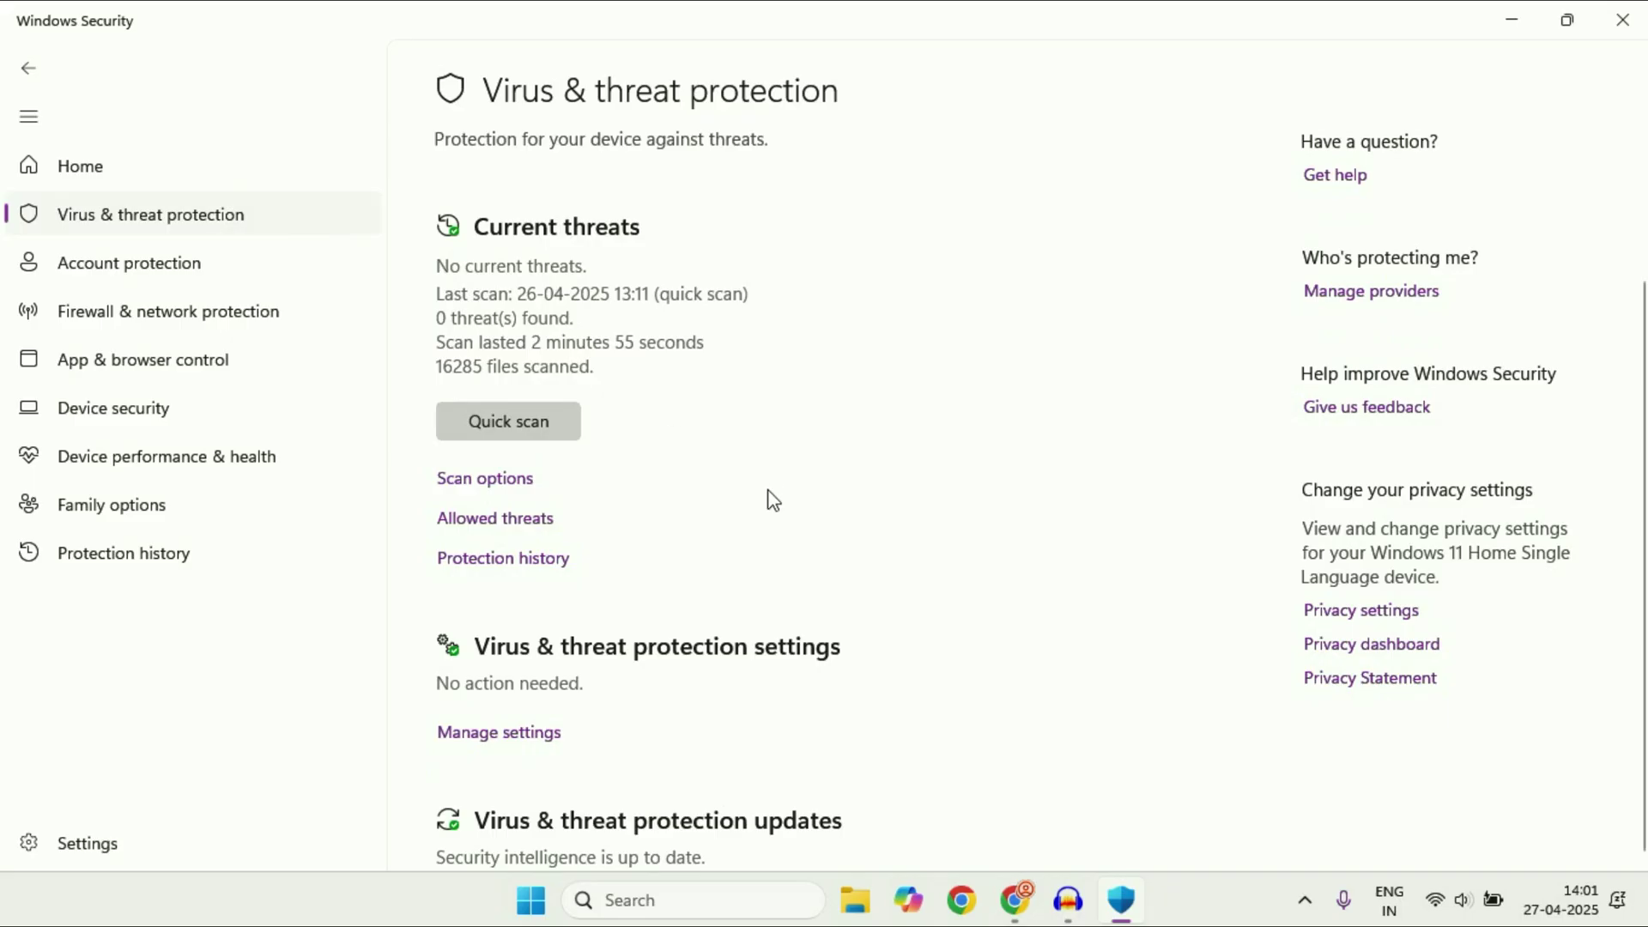
pyautogui.scroll(-3, 773, 501)
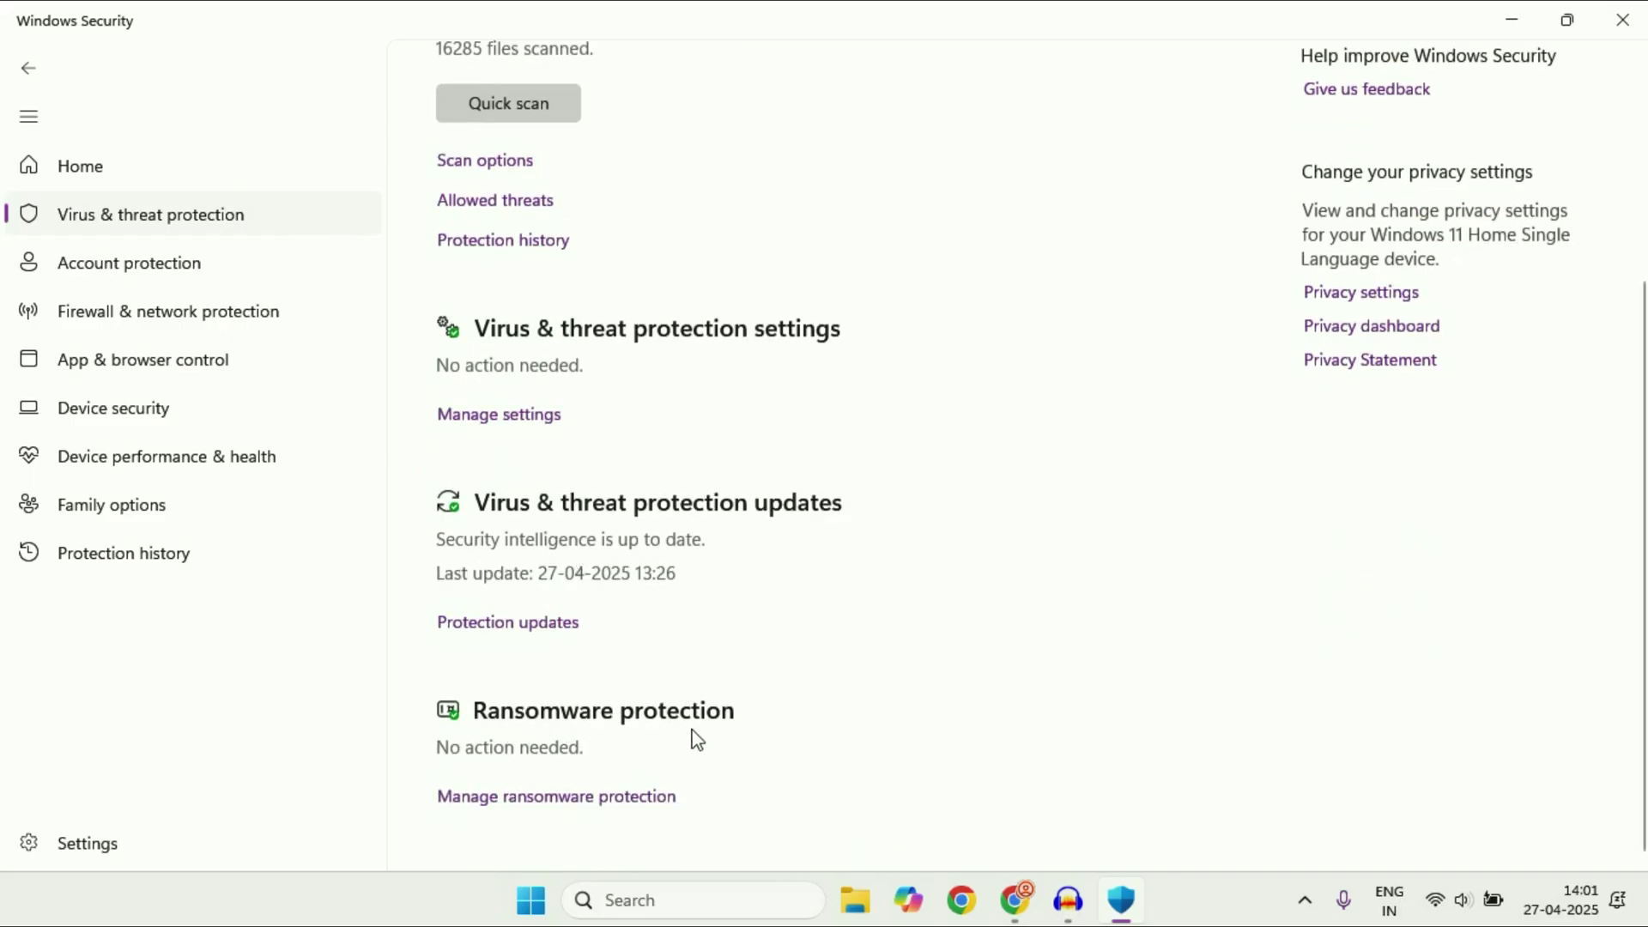
pyautogui.click(1622, 19)
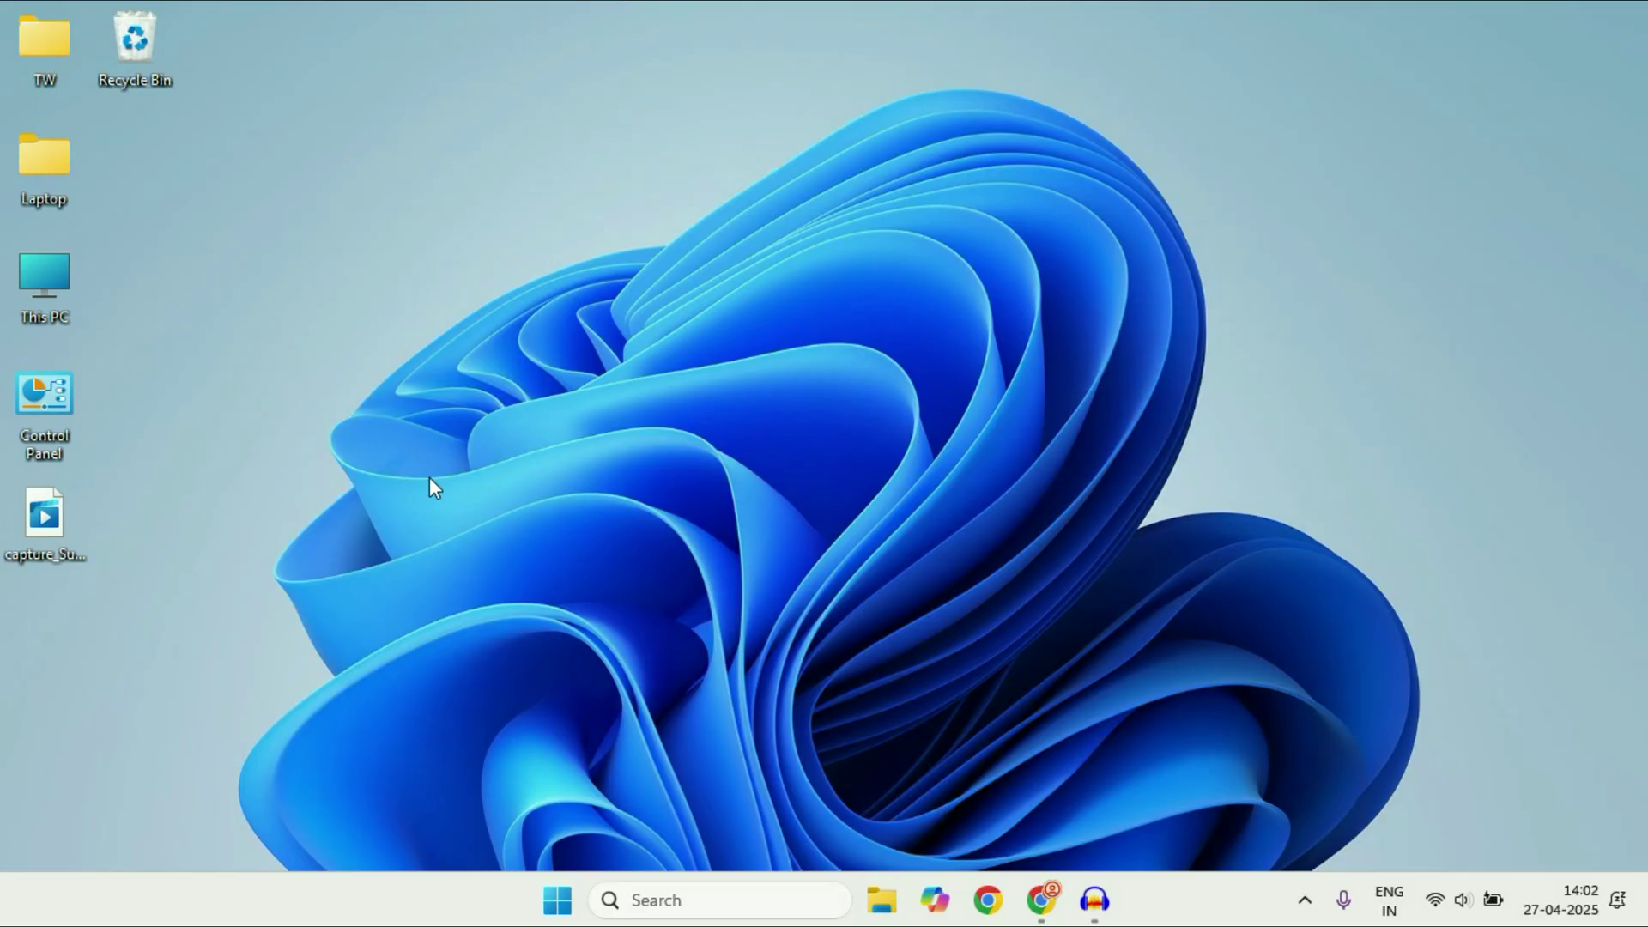
# - Launch the Malicious Software Removal Tool with mrt and start a Full scan
pyautogui.press('super+r')
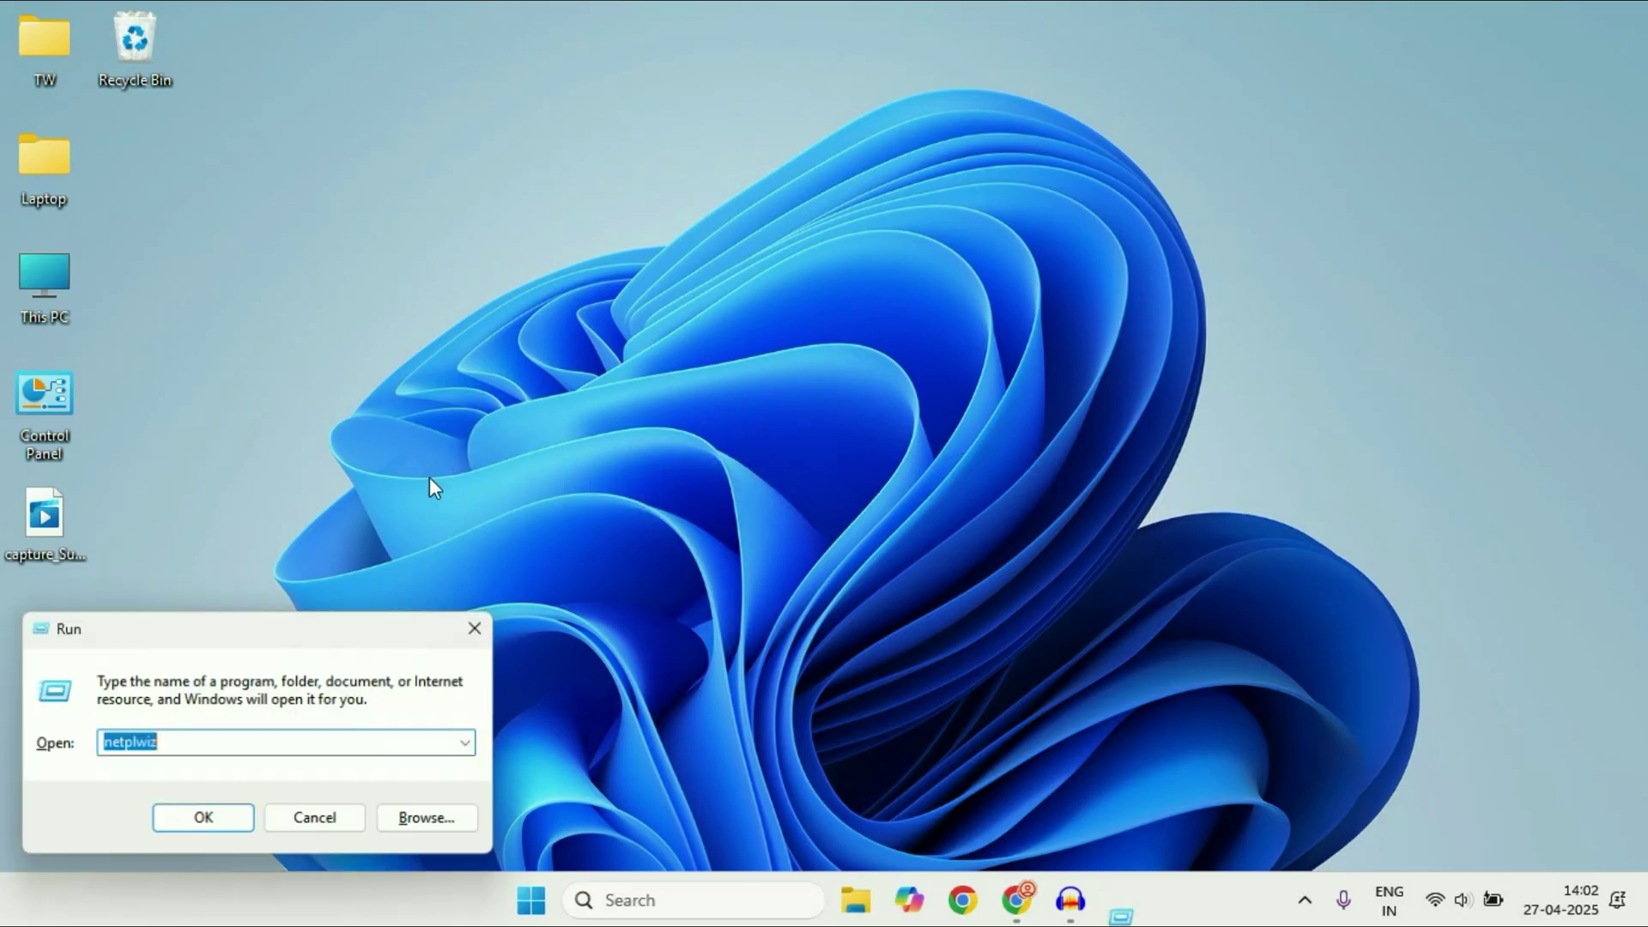
pyautogui.moveTo(302, 645); pyautogui.dragTo(757, 483)
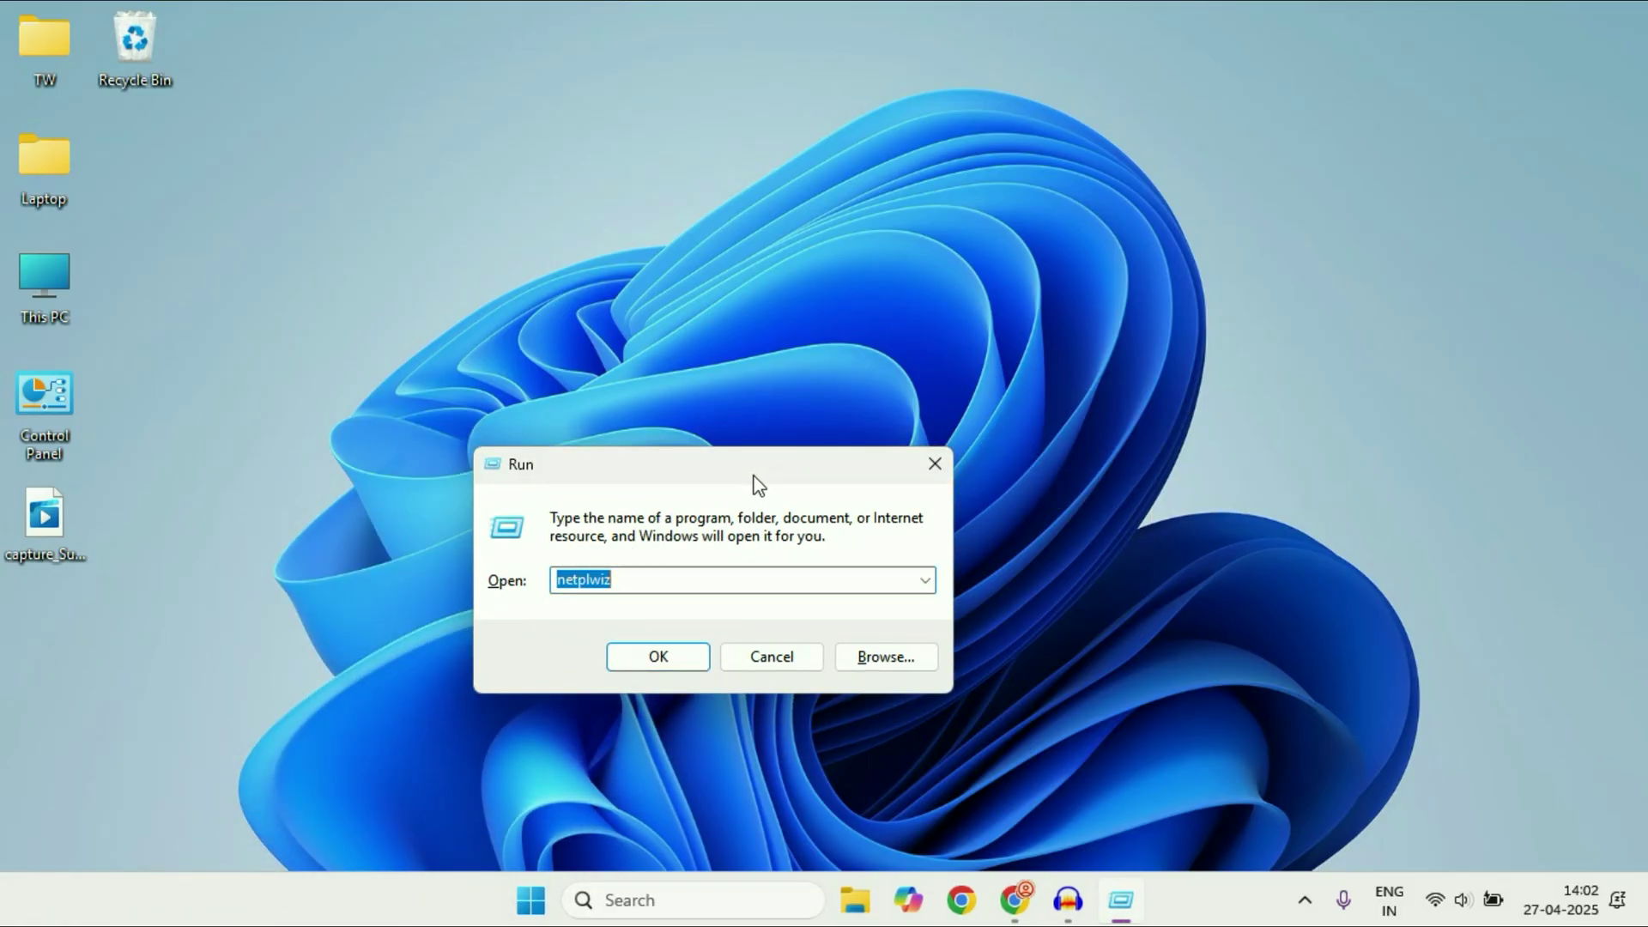
pyautogui.write('mrt')
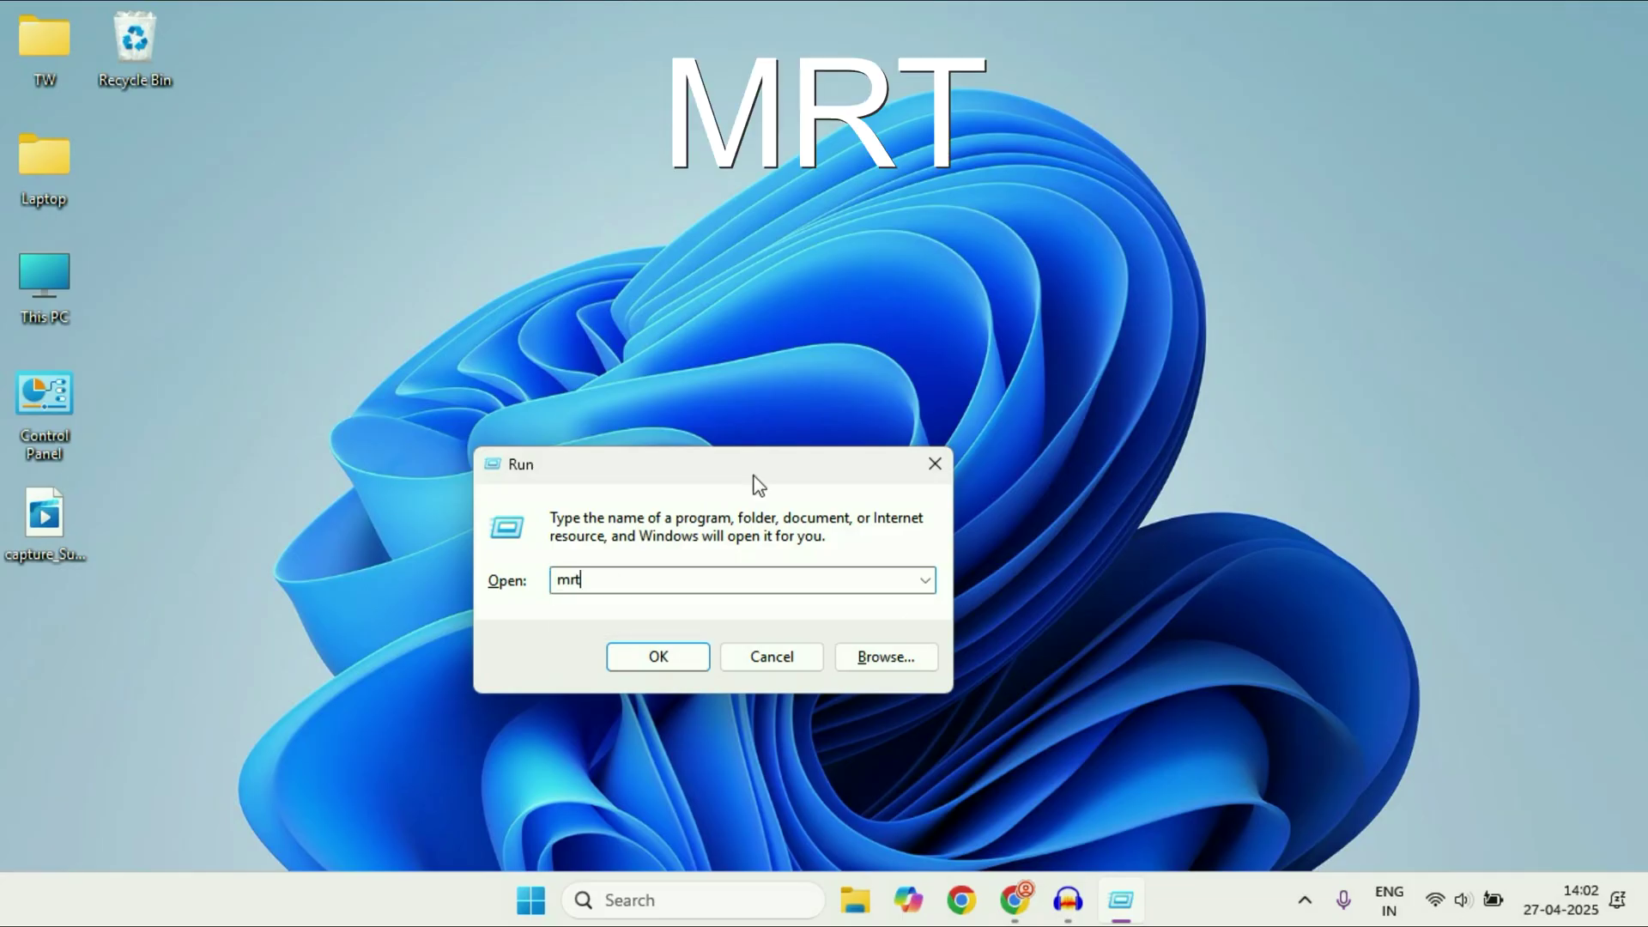
pyautogui.press('Return')
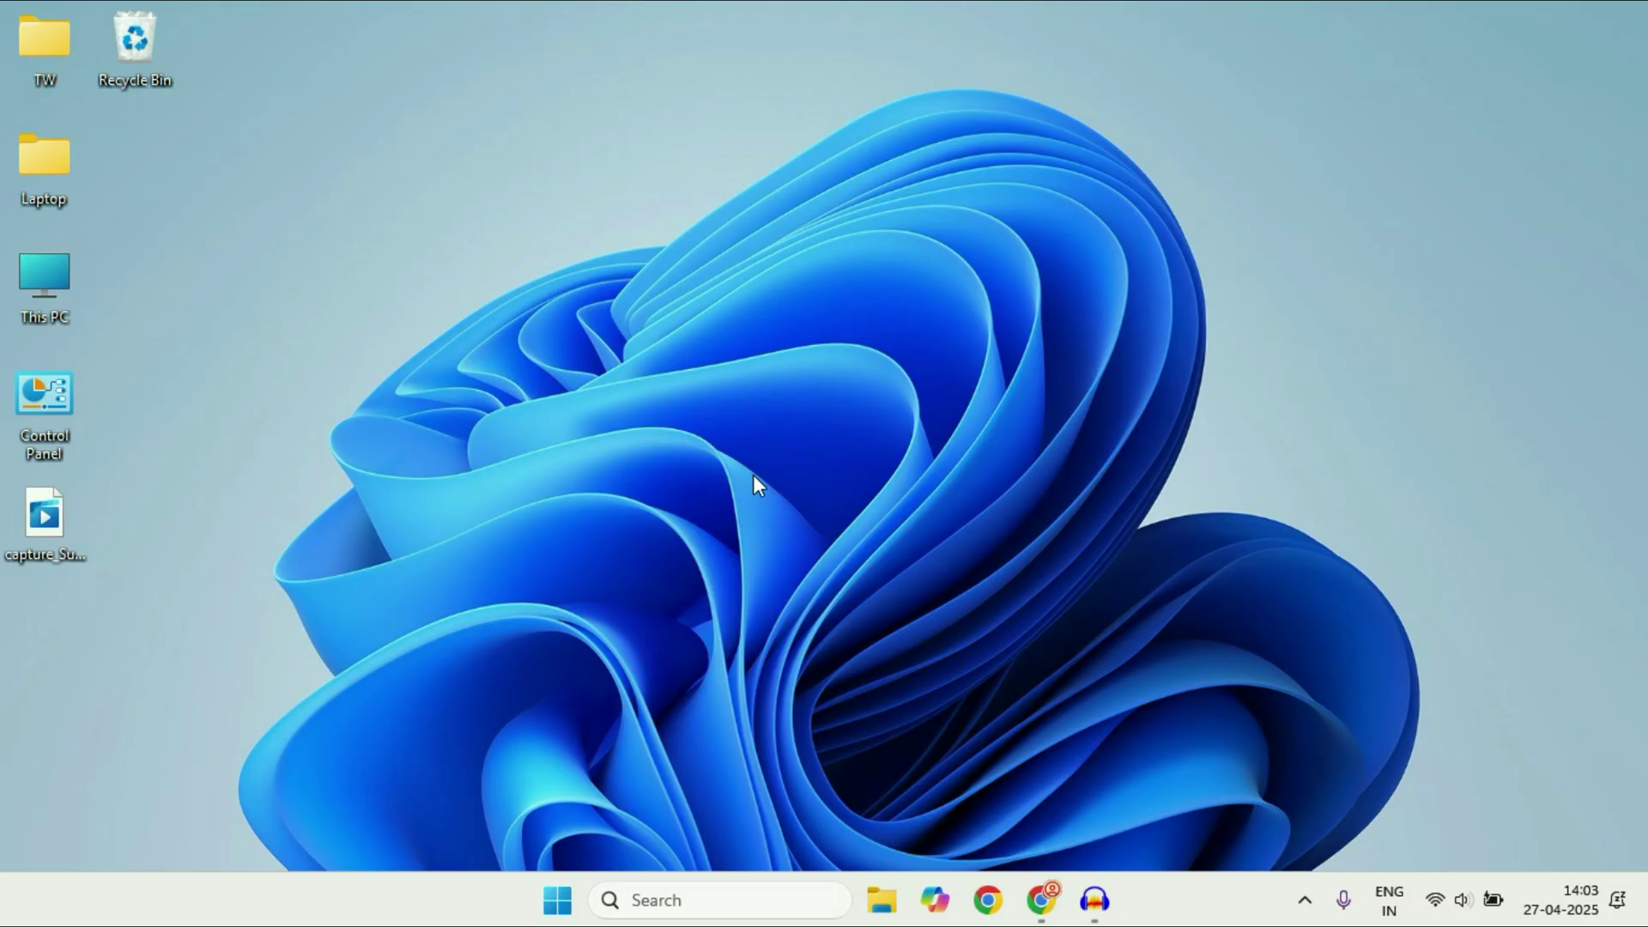
pyautogui.moveTo(215, 40); pyautogui.dragTo(627, 160)
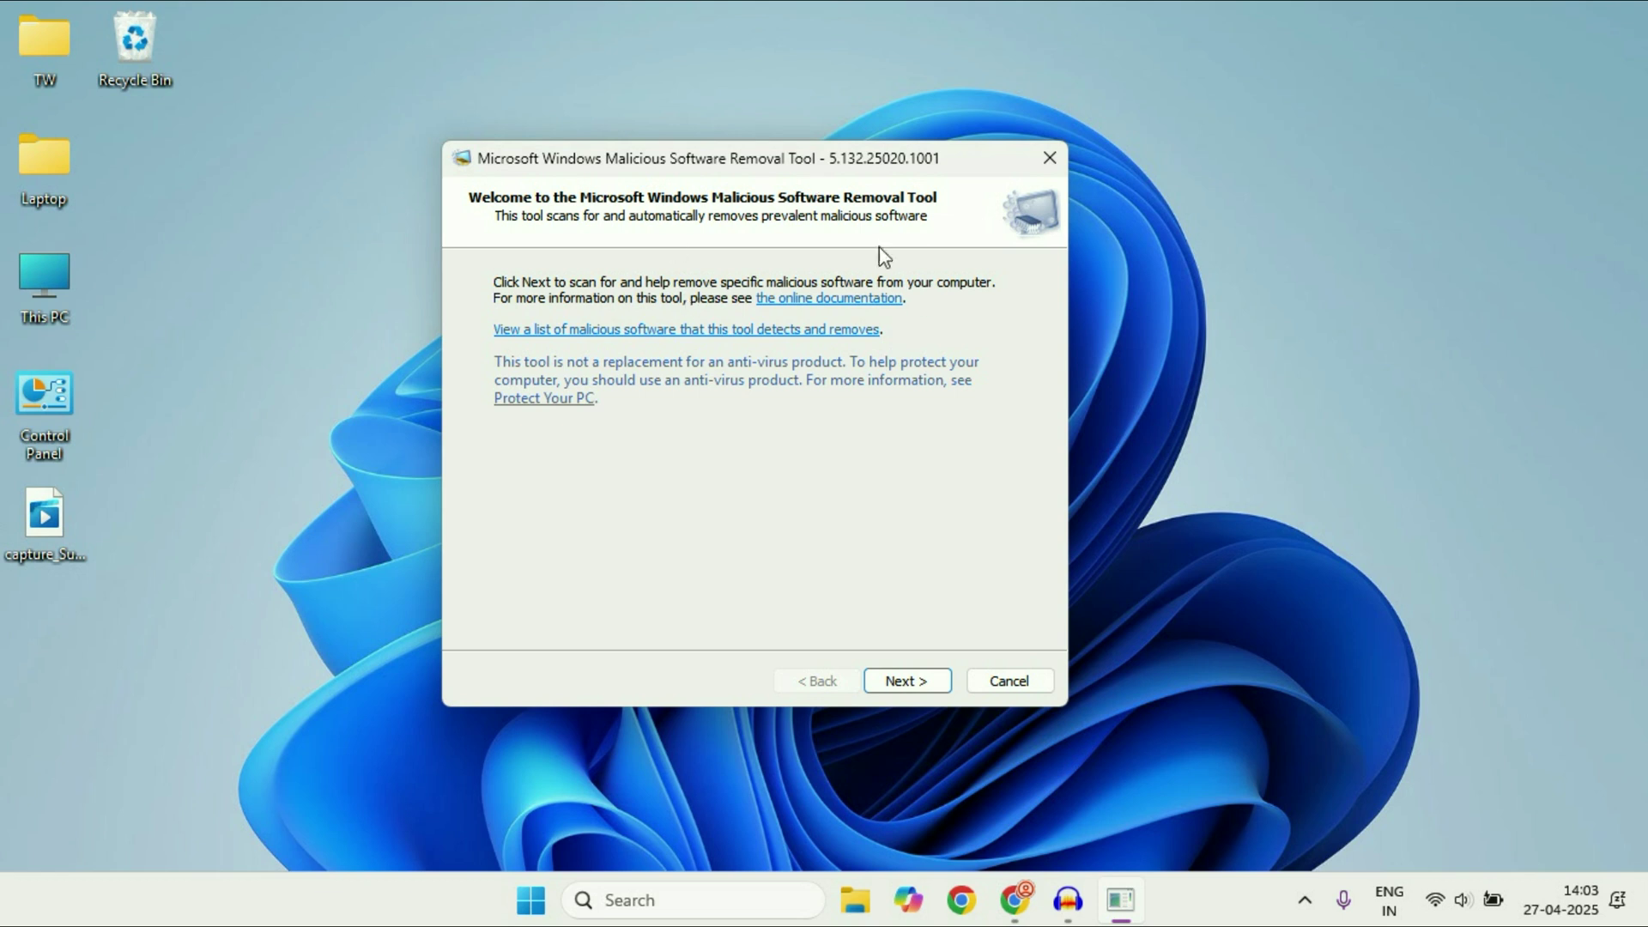
pyautogui.click(914, 690)
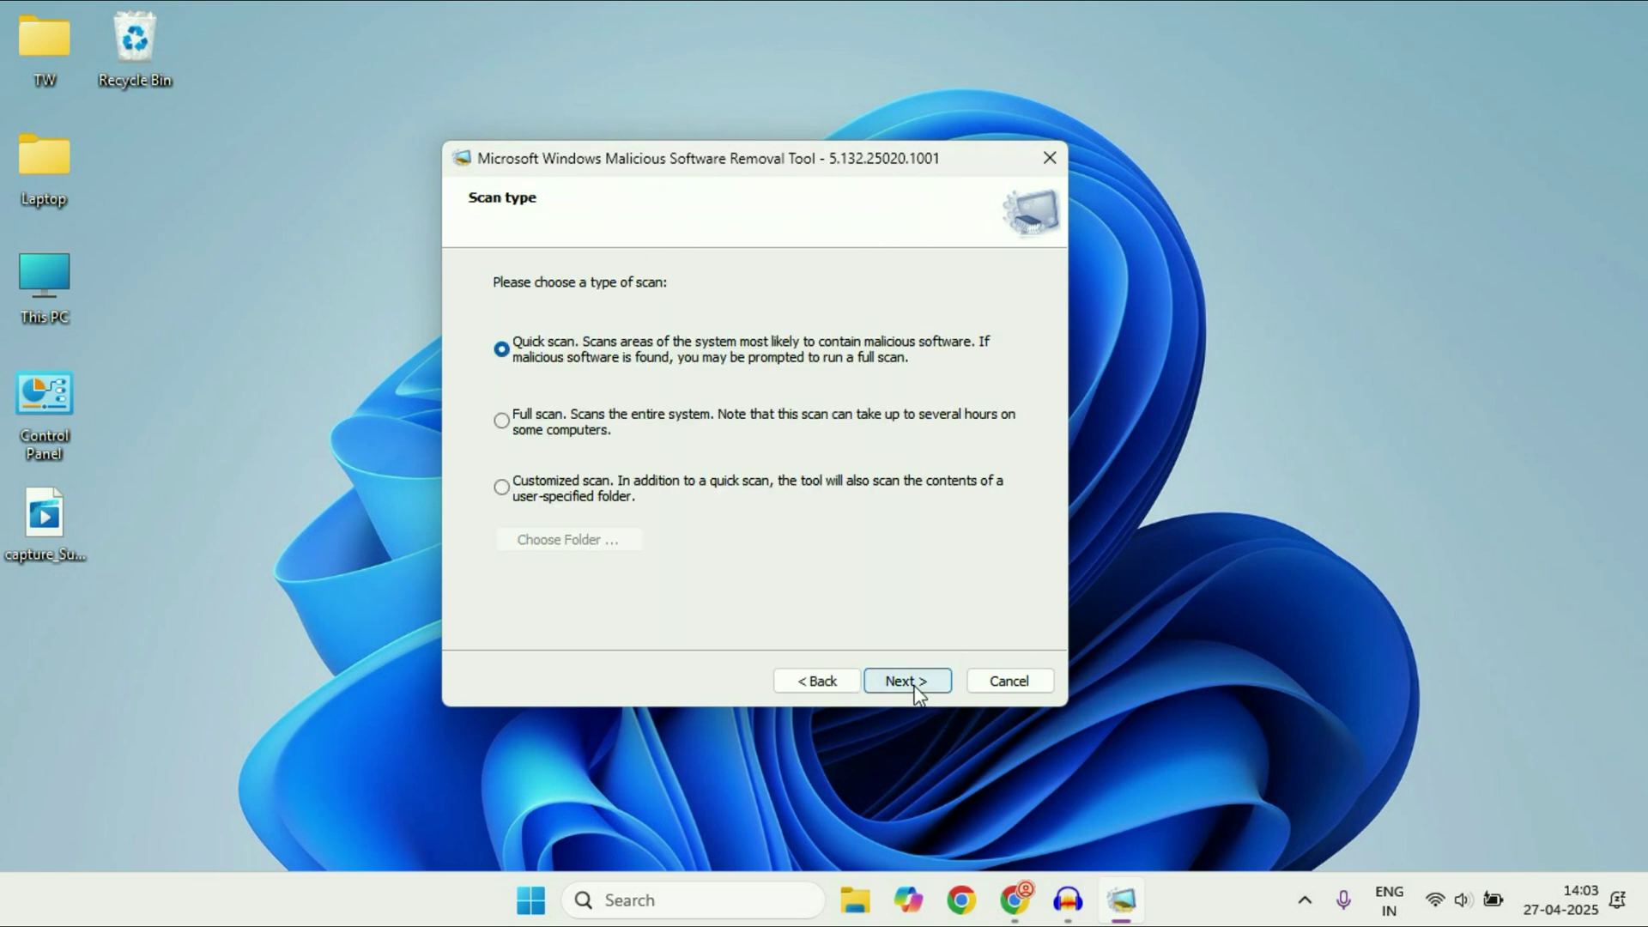
pyautogui.click(503, 423)
pyautogui.click(908, 683)
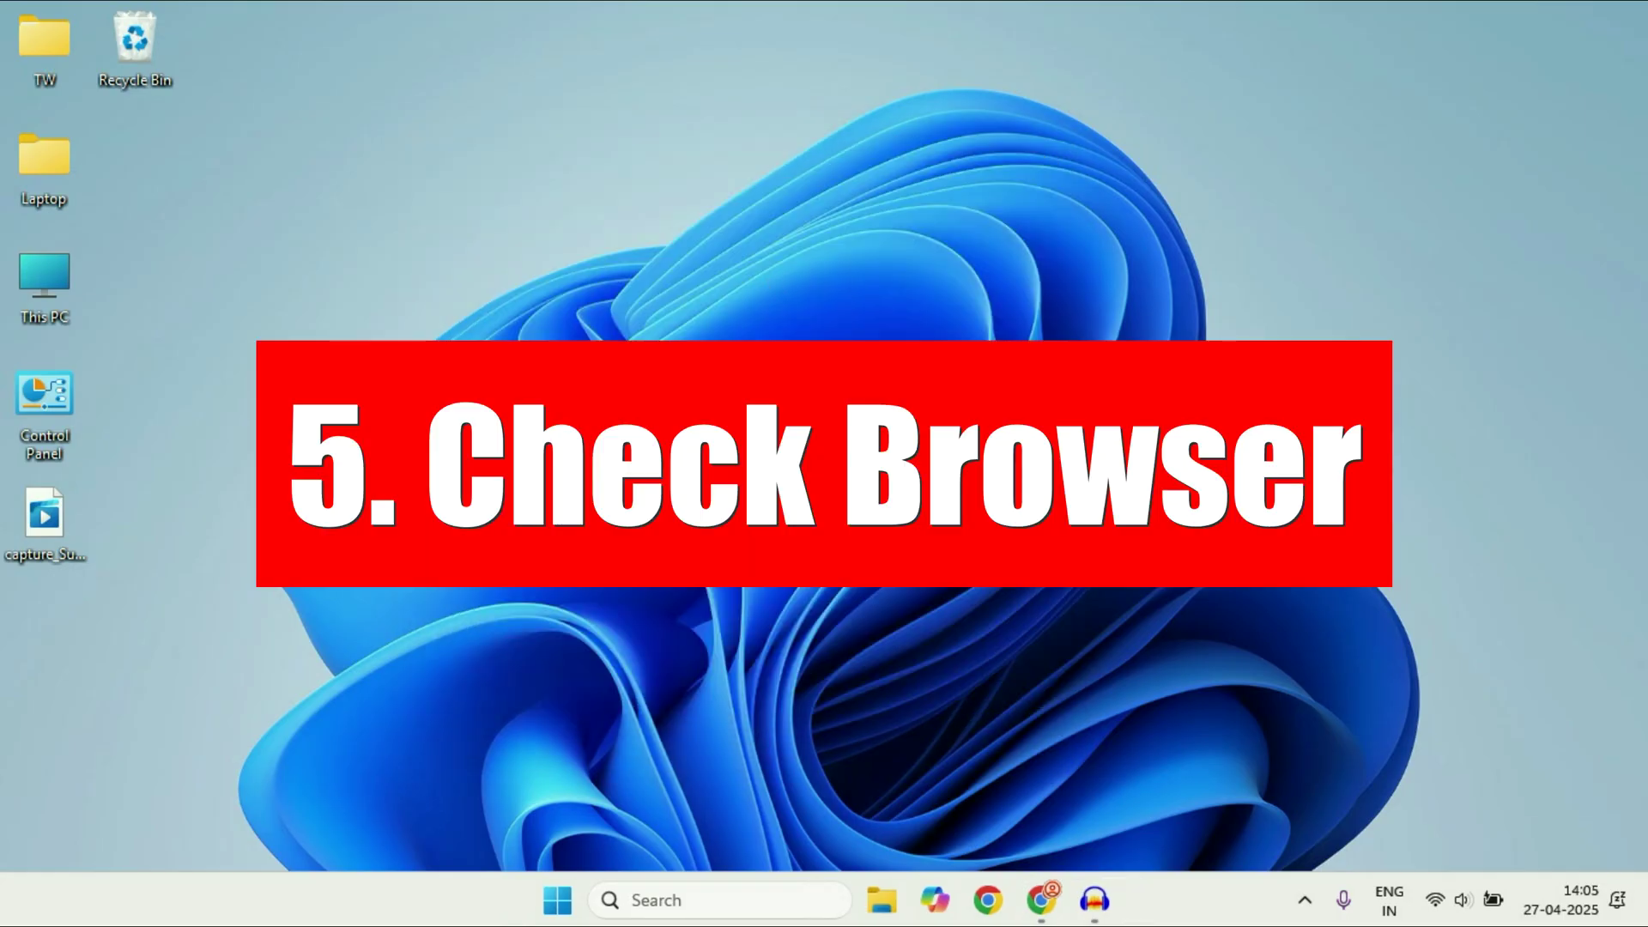
# - Launch Chrome and go to Extensions > Manage Extensions
pyautogui.click(1040, 899)
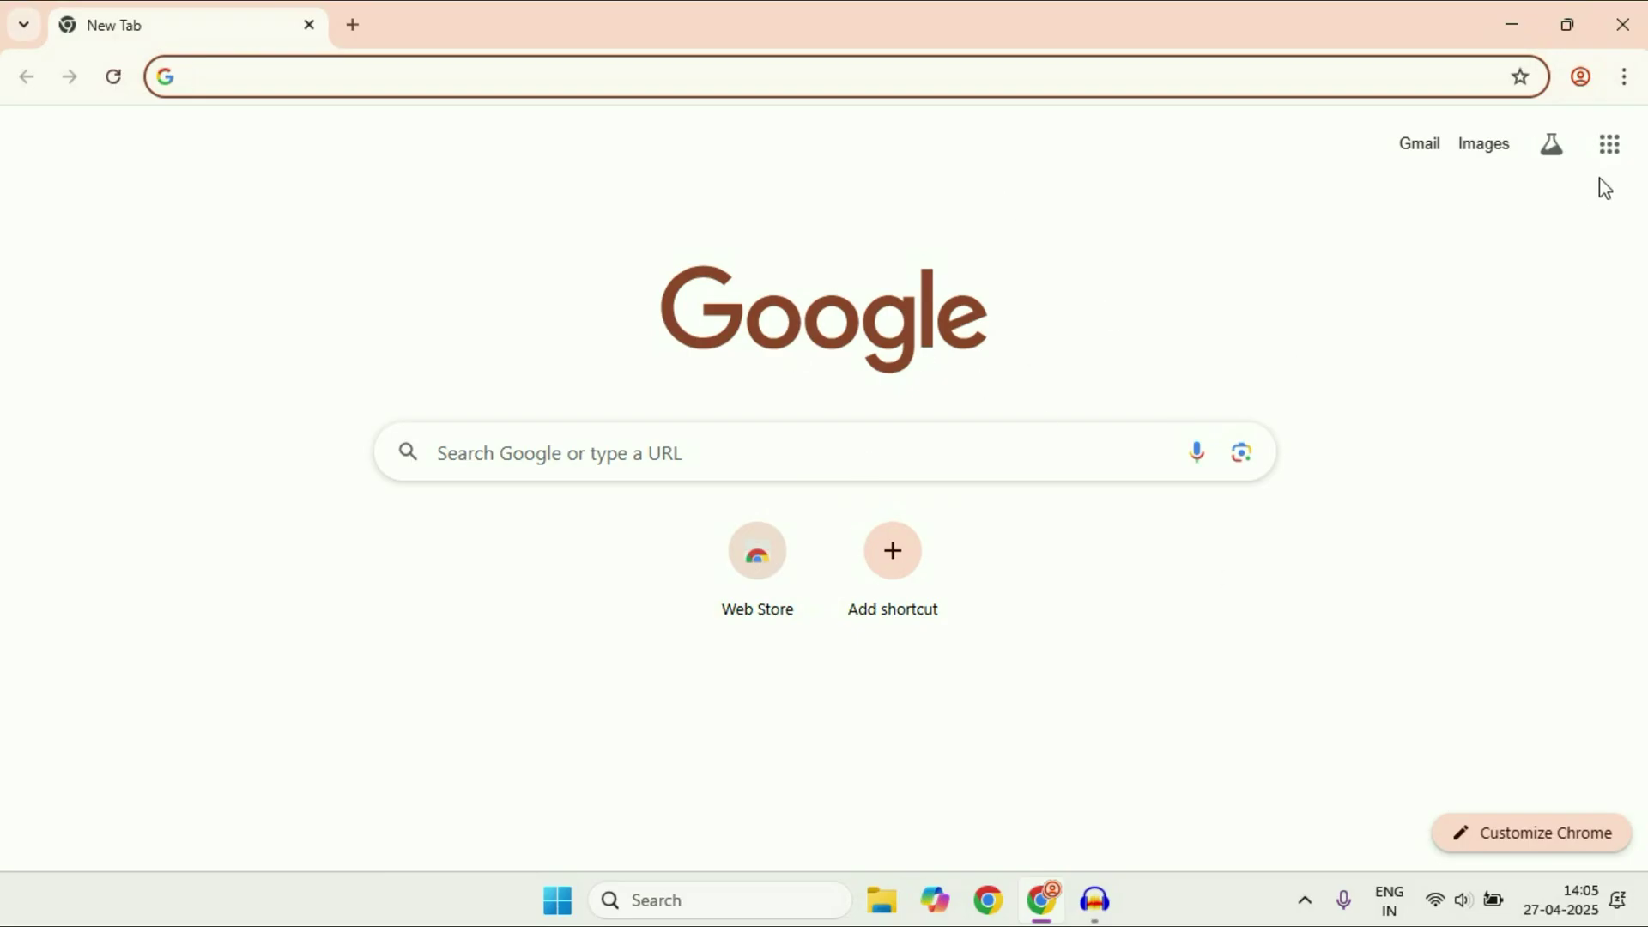
pyautogui.click(1627, 79)
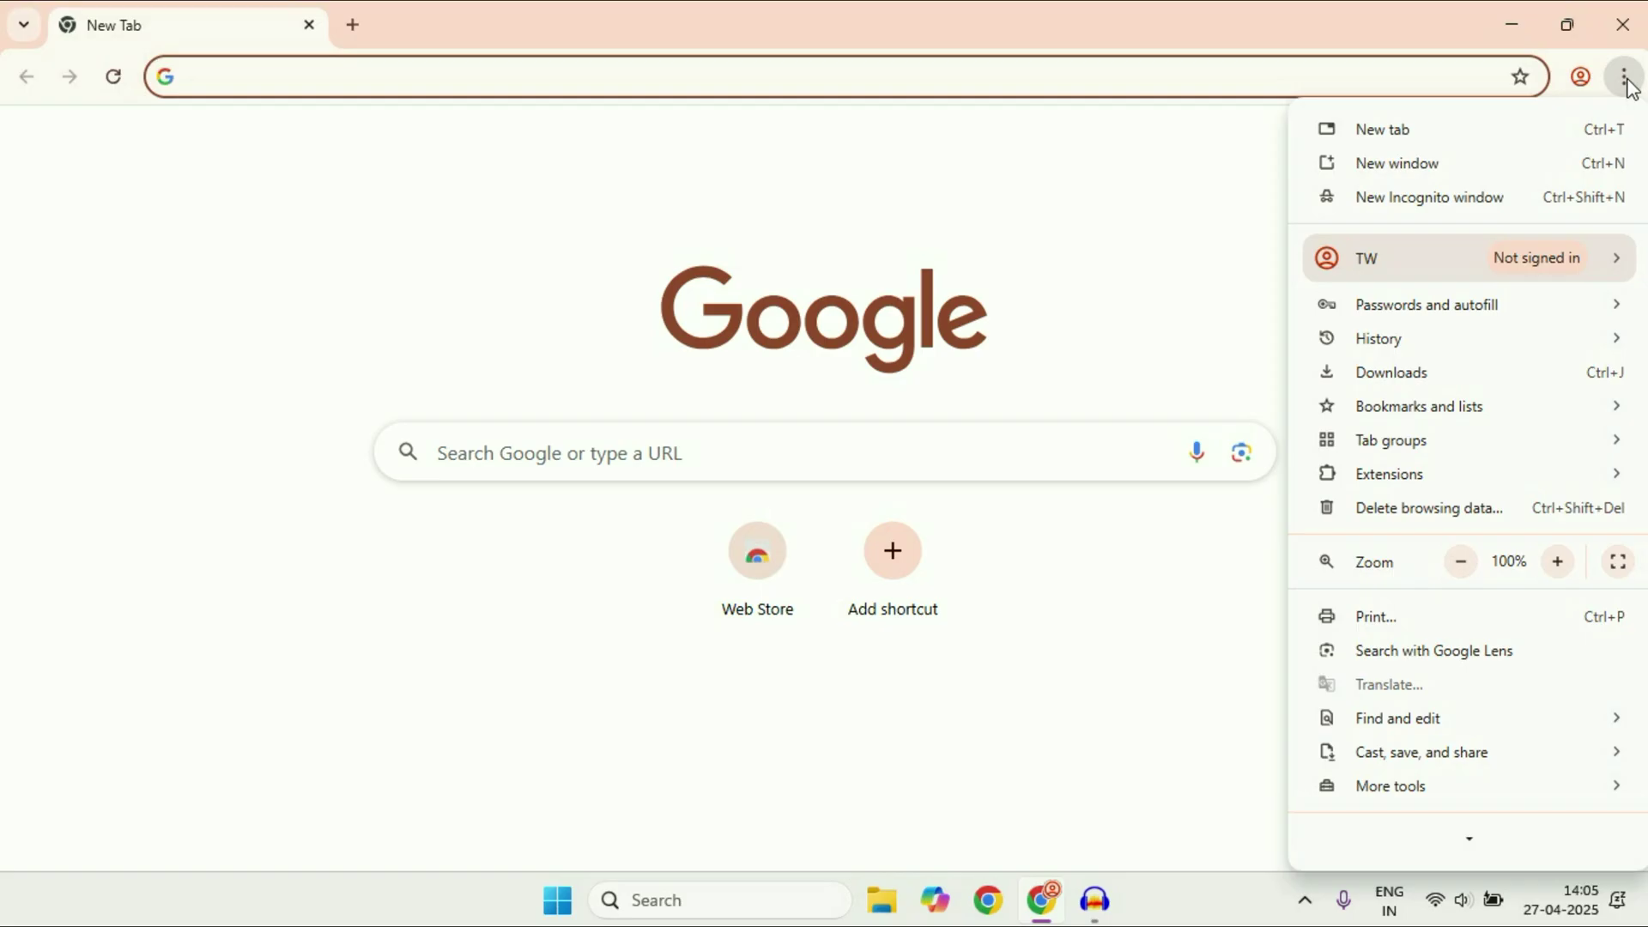
pyautogui.moveTo(1347, 482)
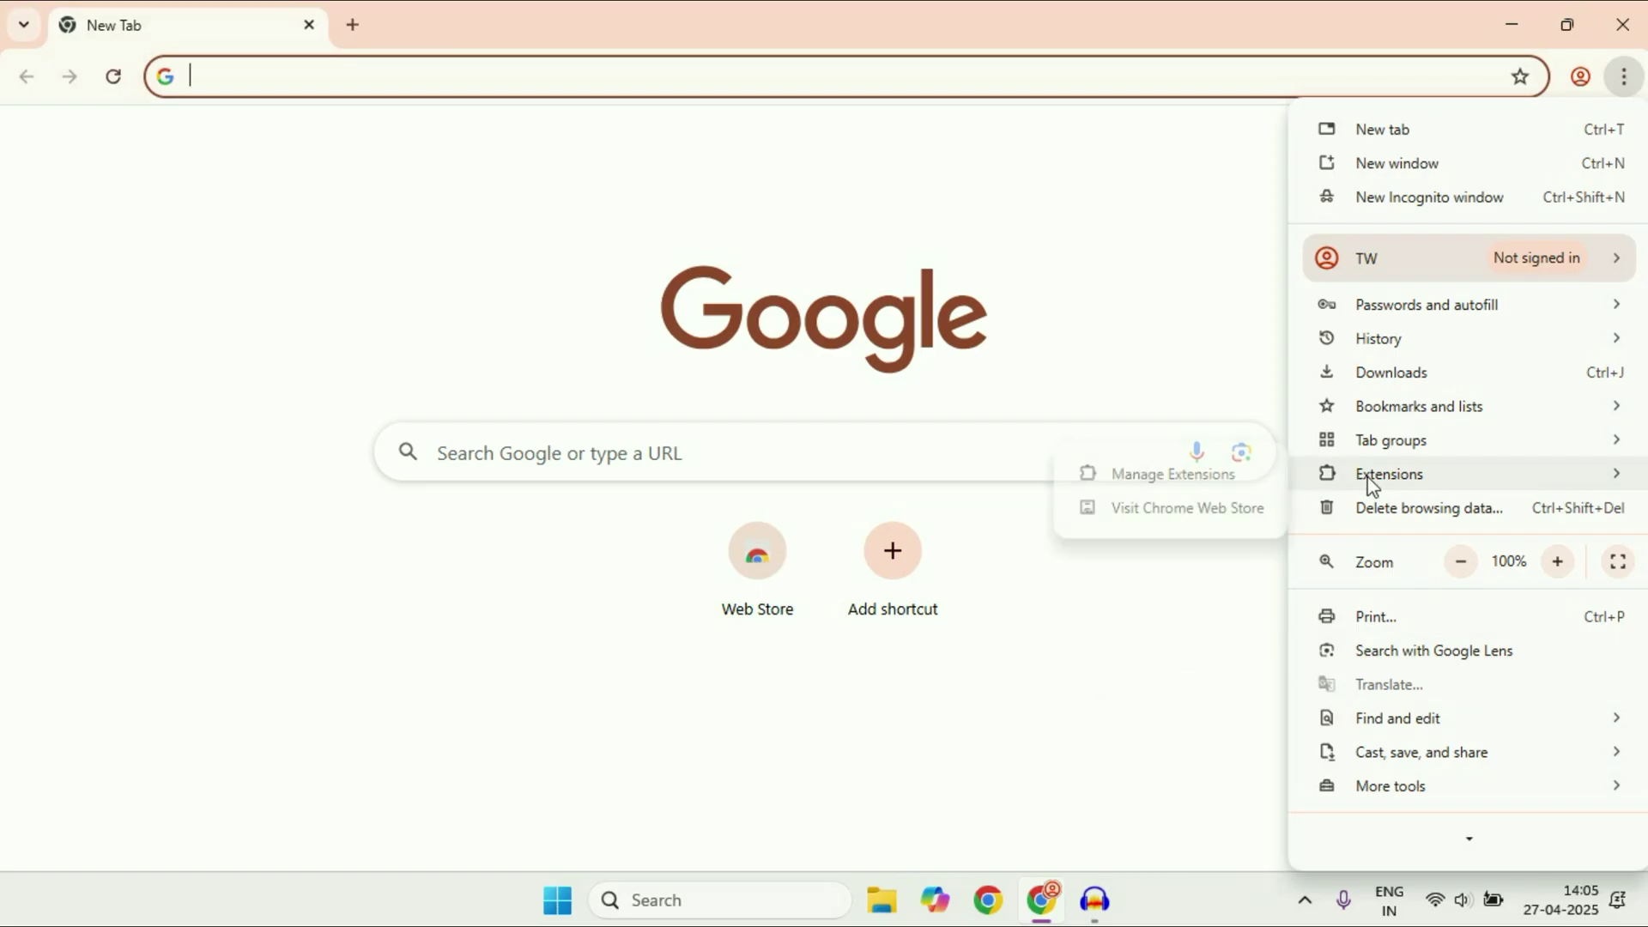
pyautogui.click(1183, 491)
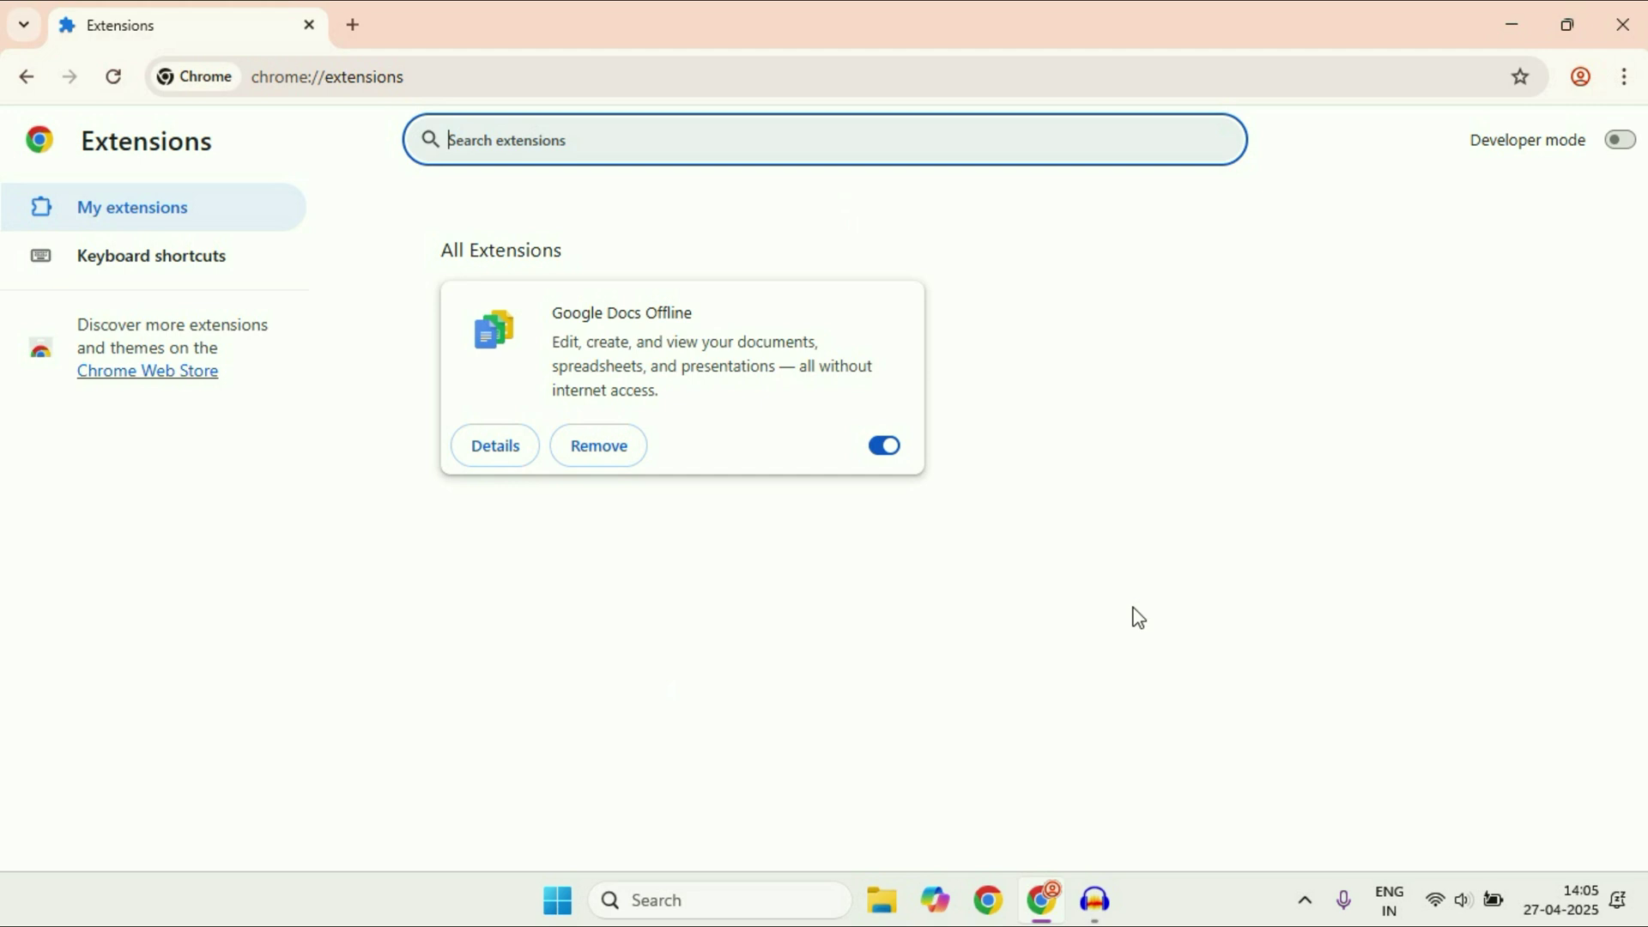
# - Remove Google Docs Offline, confirm Chrome 135.0.7049.115 is up to date, and close Chrome
pyautogui.click(614, 452)
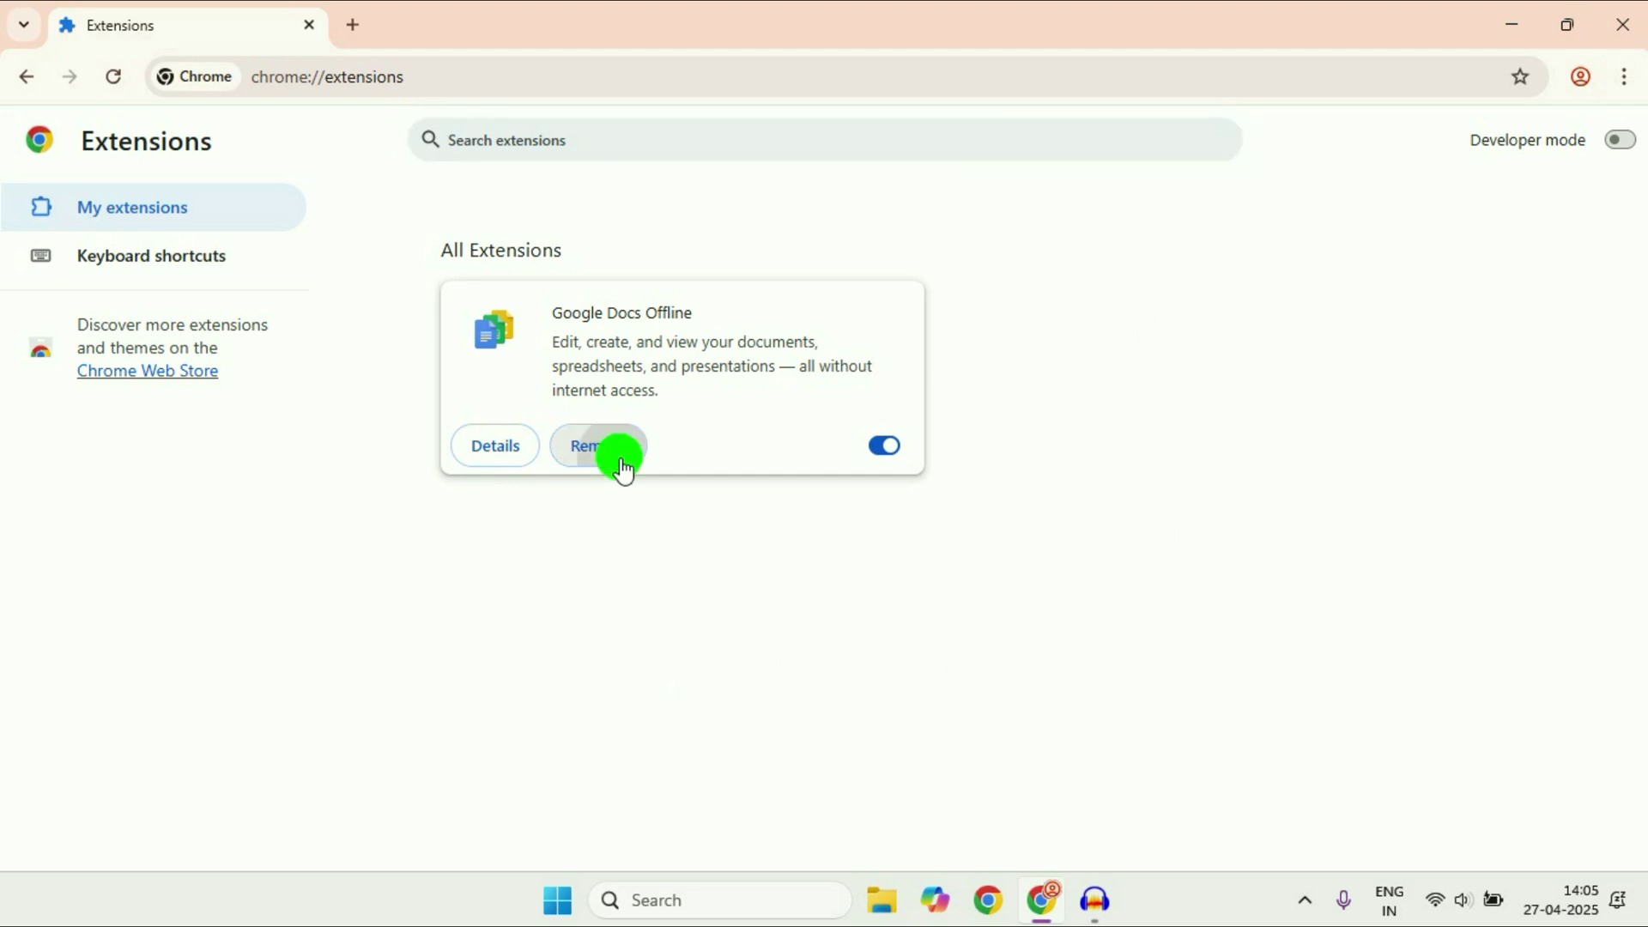
pyautogui.click(921, 277)
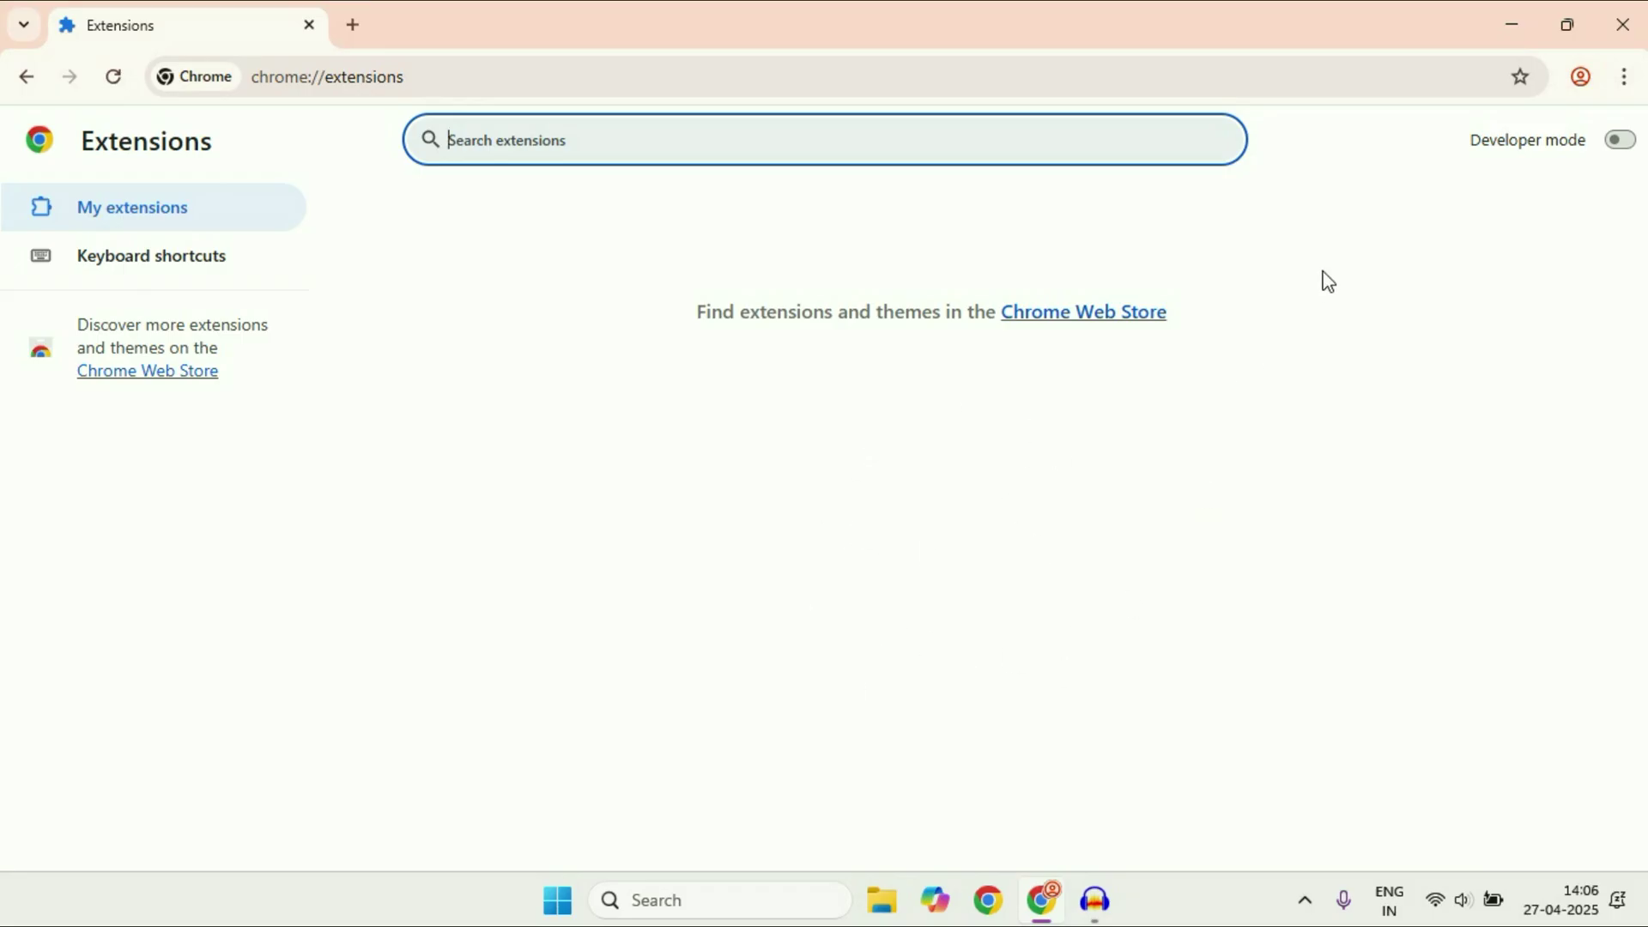
pyautogui.click(1624, 77)
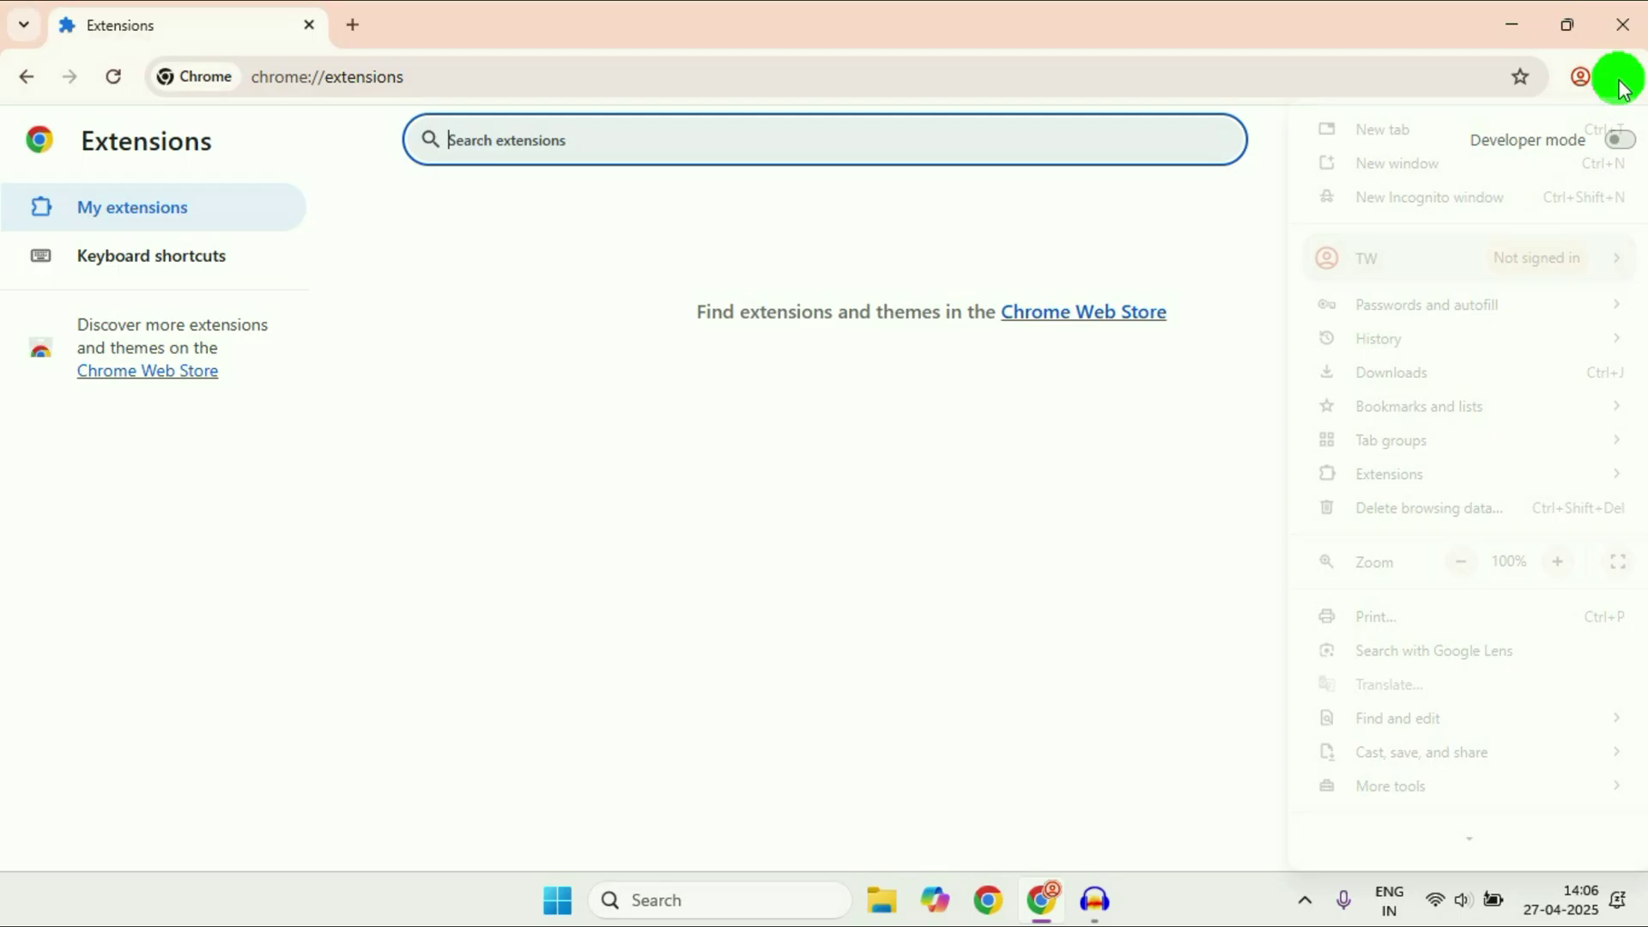
pyautogui.scroll(-2, 1449, 857)
pyautogui.moveTo(1382, 776)
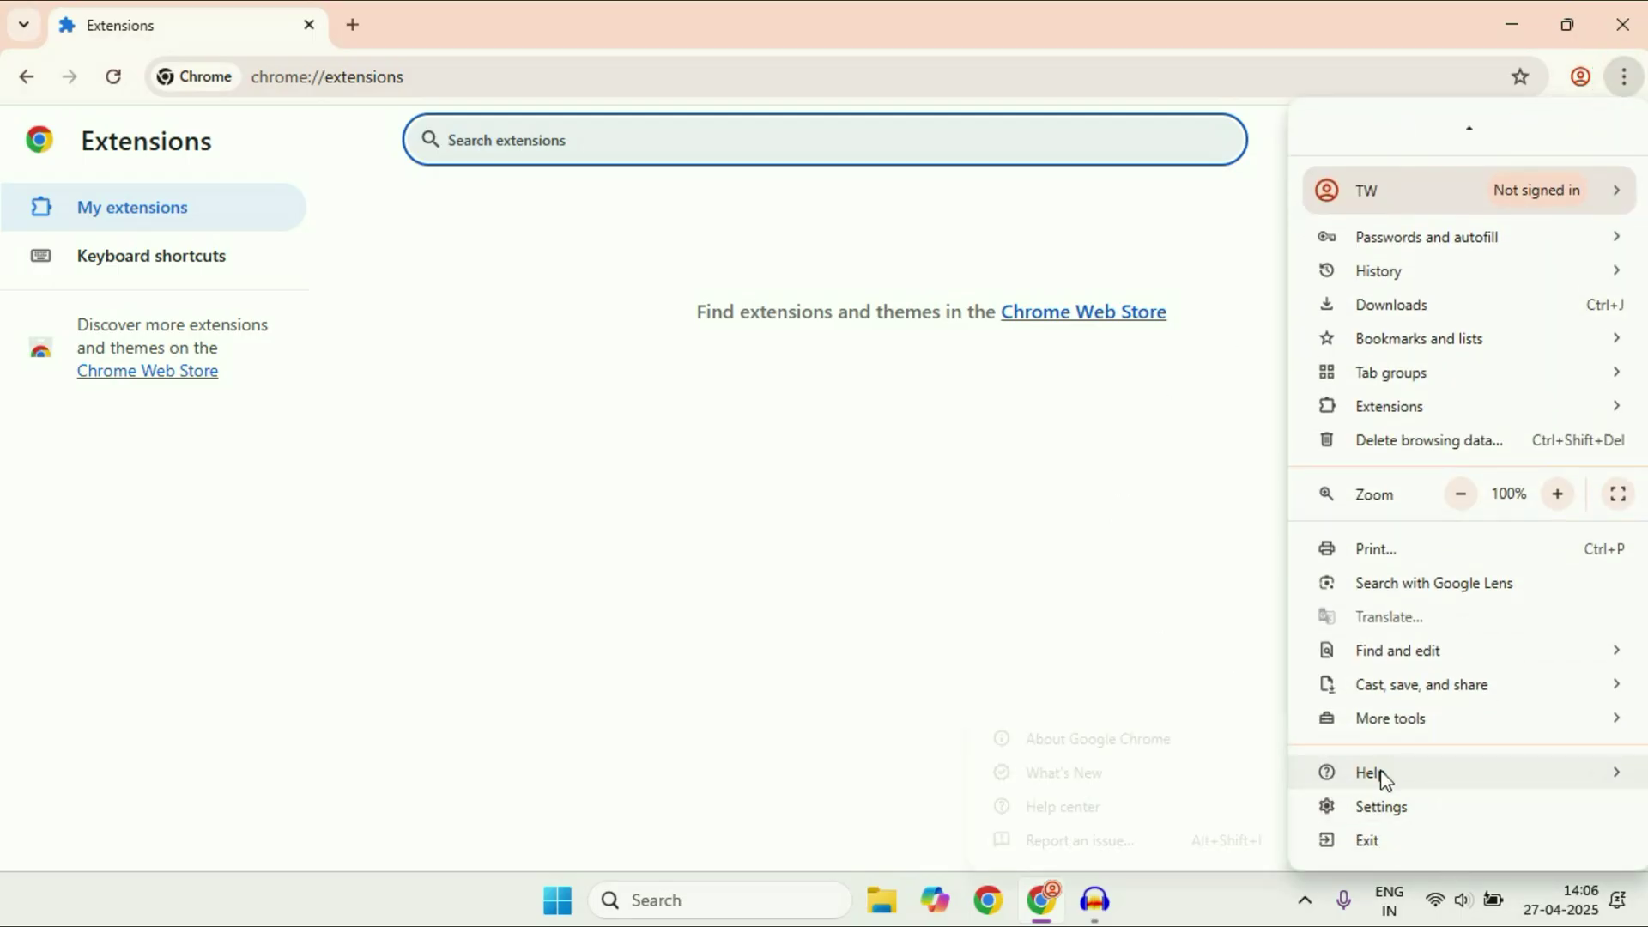
pyautogui.click(1062, 744)
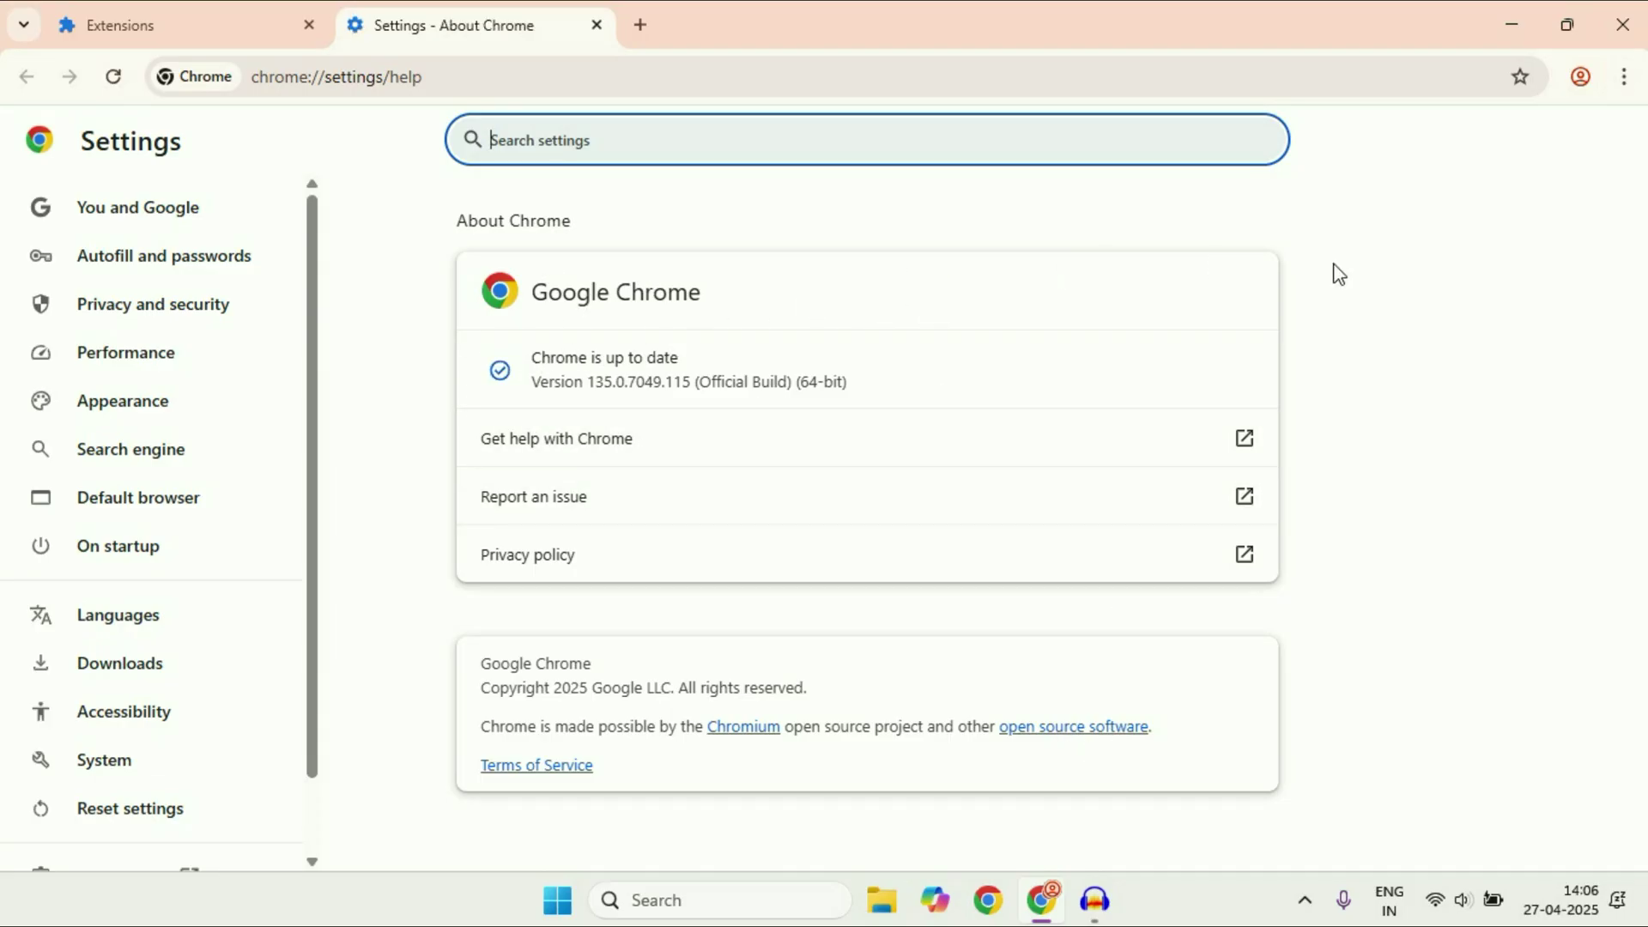
pyautogui.hotkey('alt', 'F4')
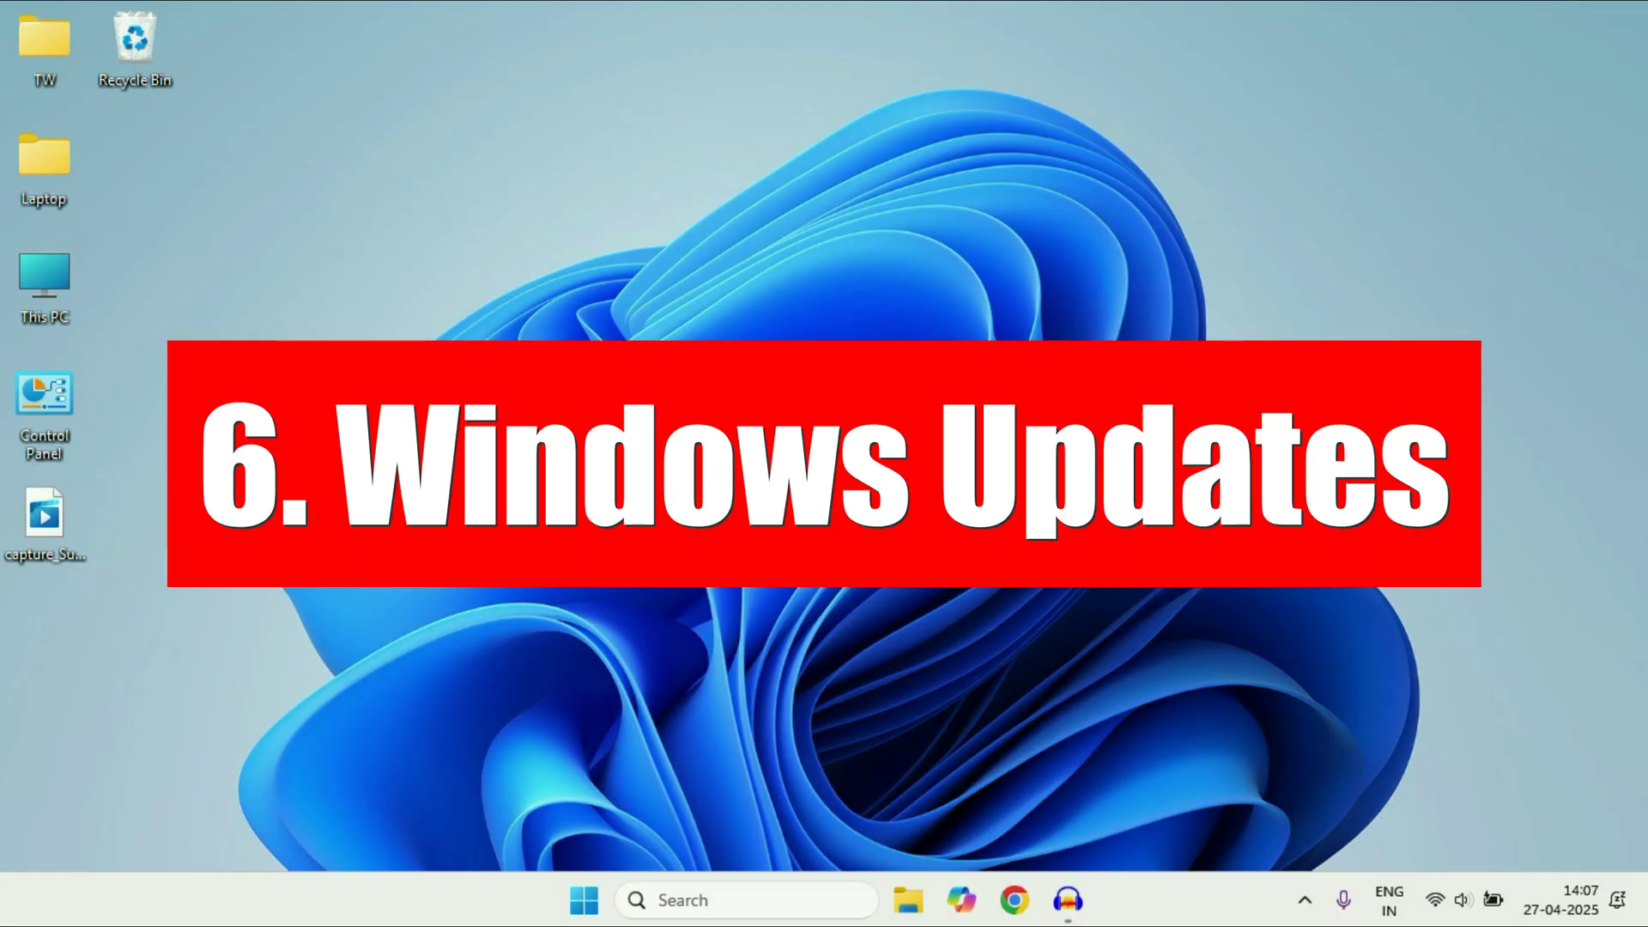
# - Search 'up' to open Windows Update, review the pending KB5055627 update, then show the desktop
pyautogui.click(699, 899)
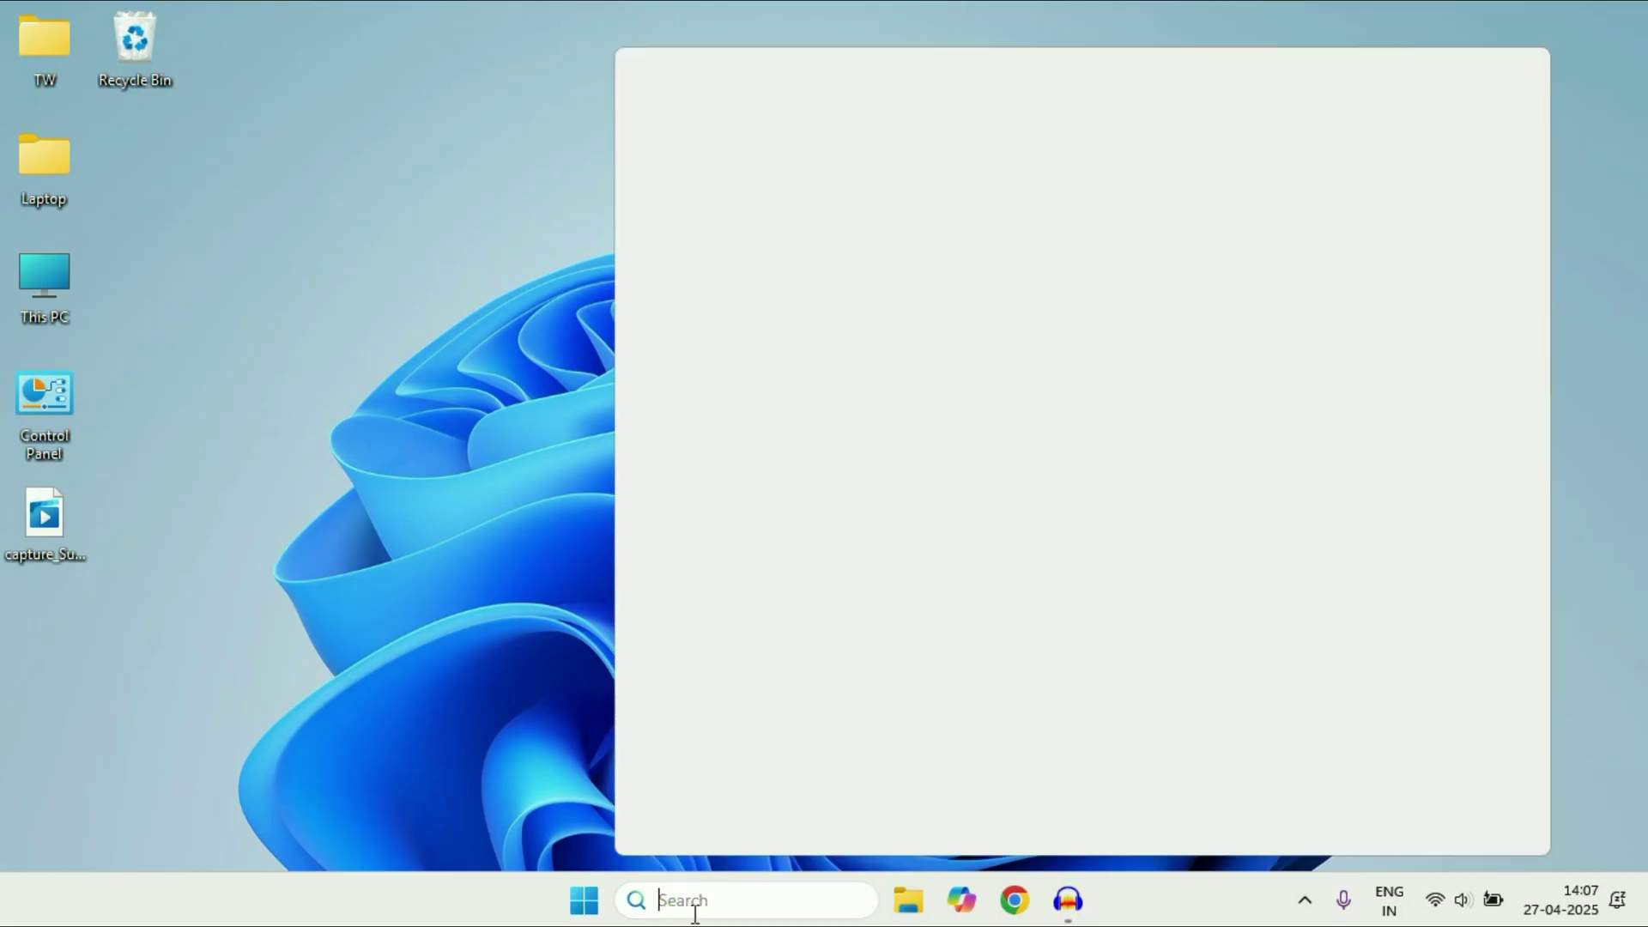
pyautogui.write('up')
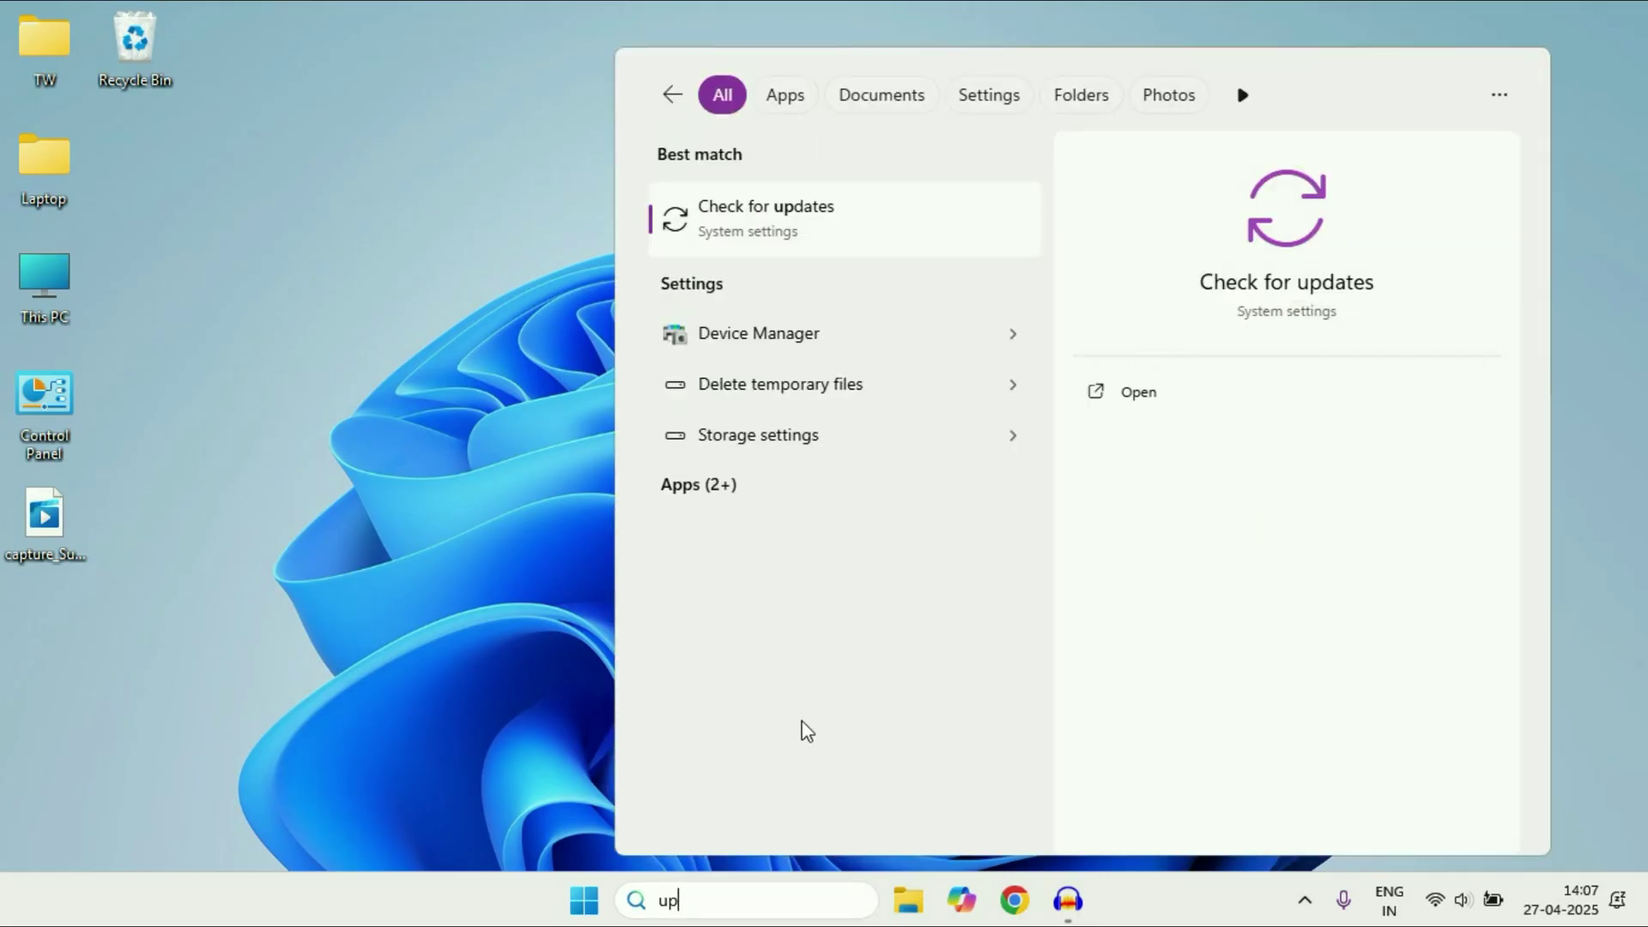
pyautogui.click(760, 234)
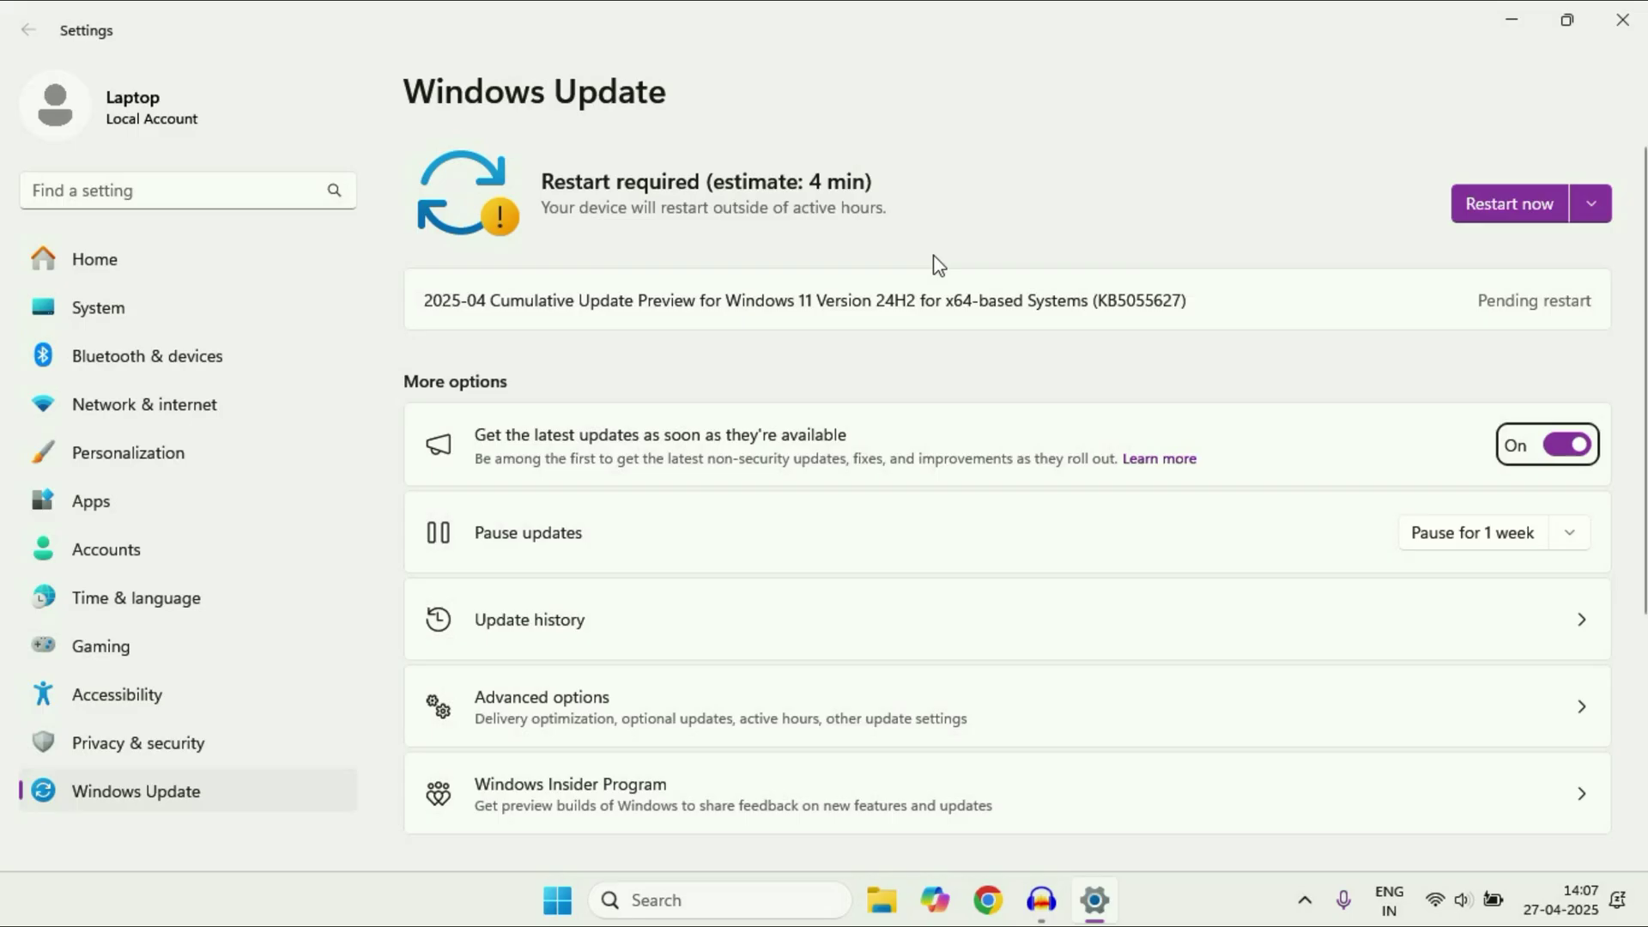
pyautogui.press('super+d')
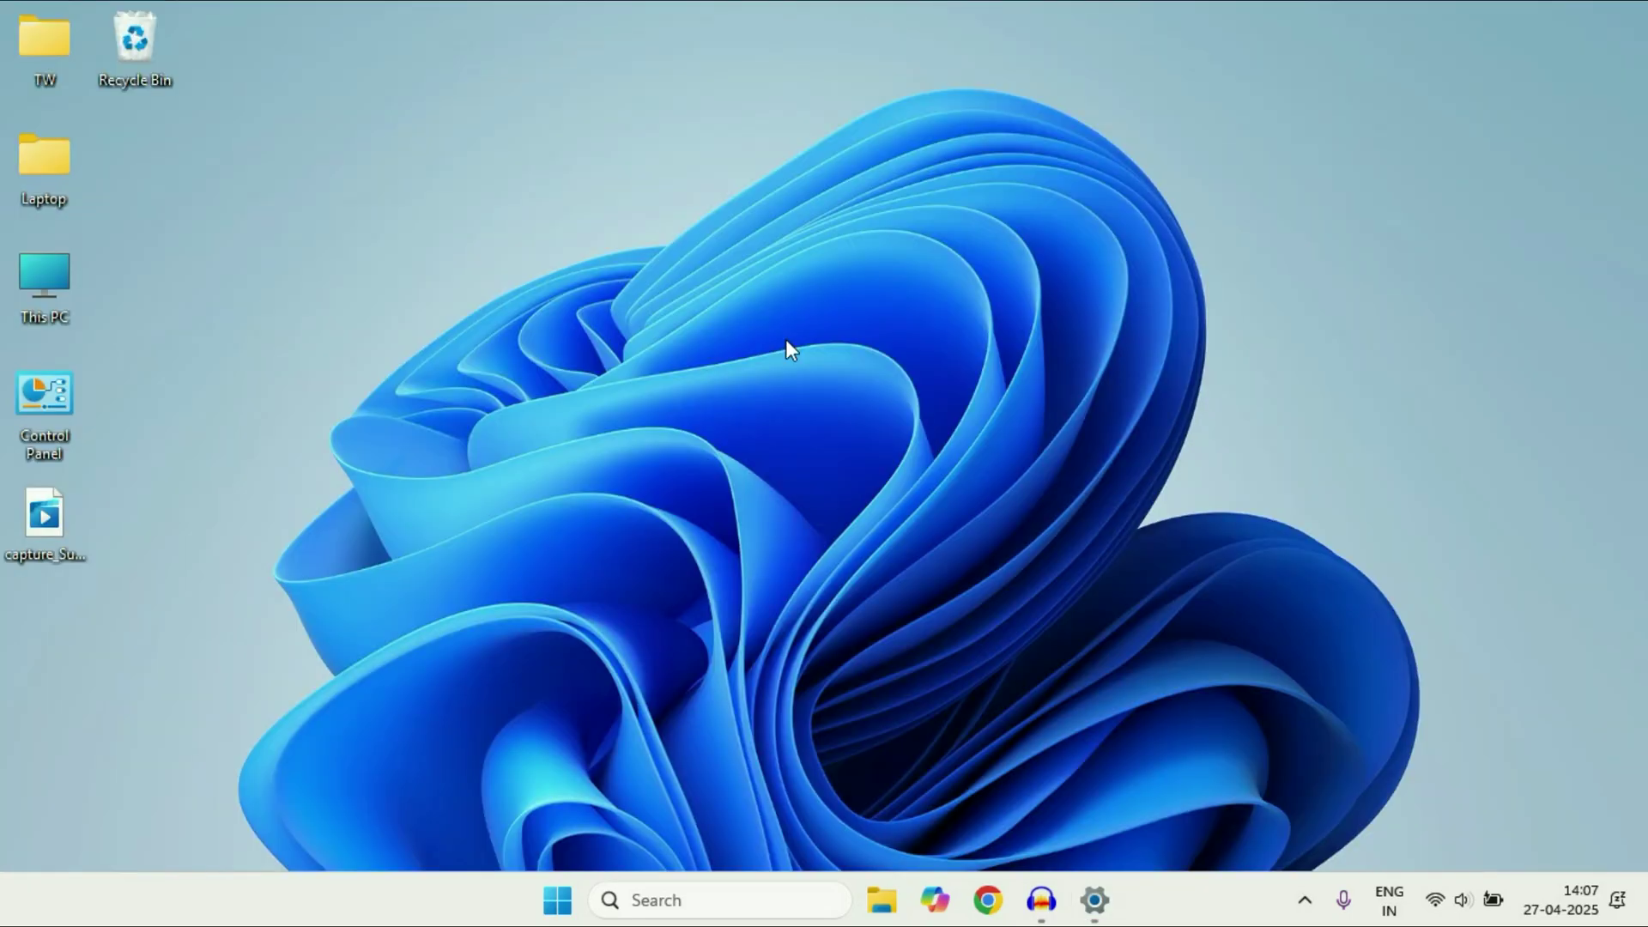